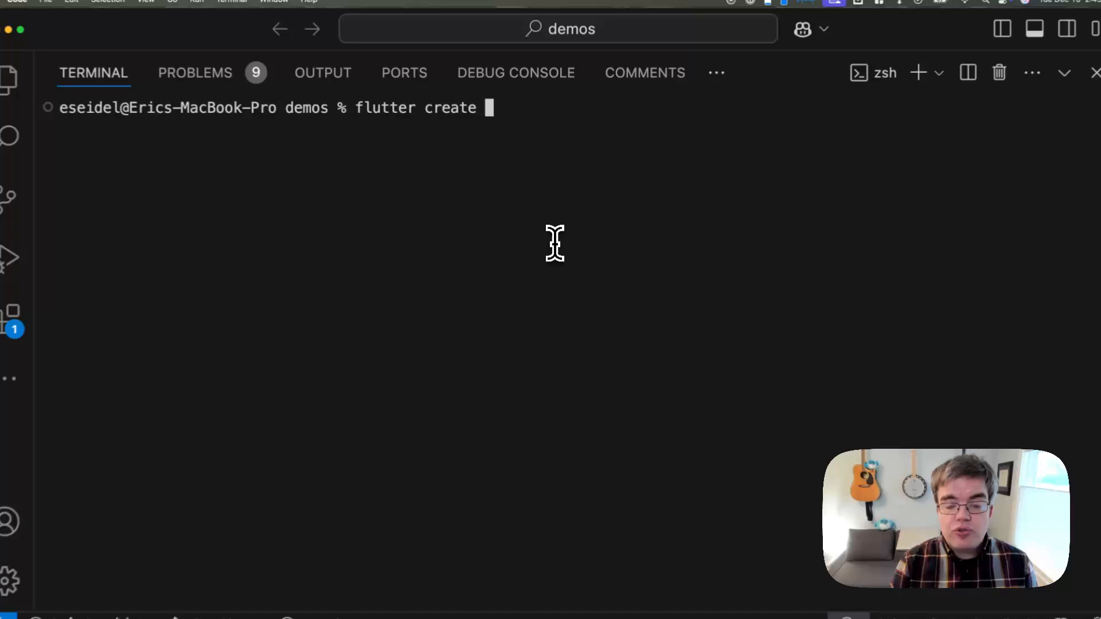
text(hello_world)
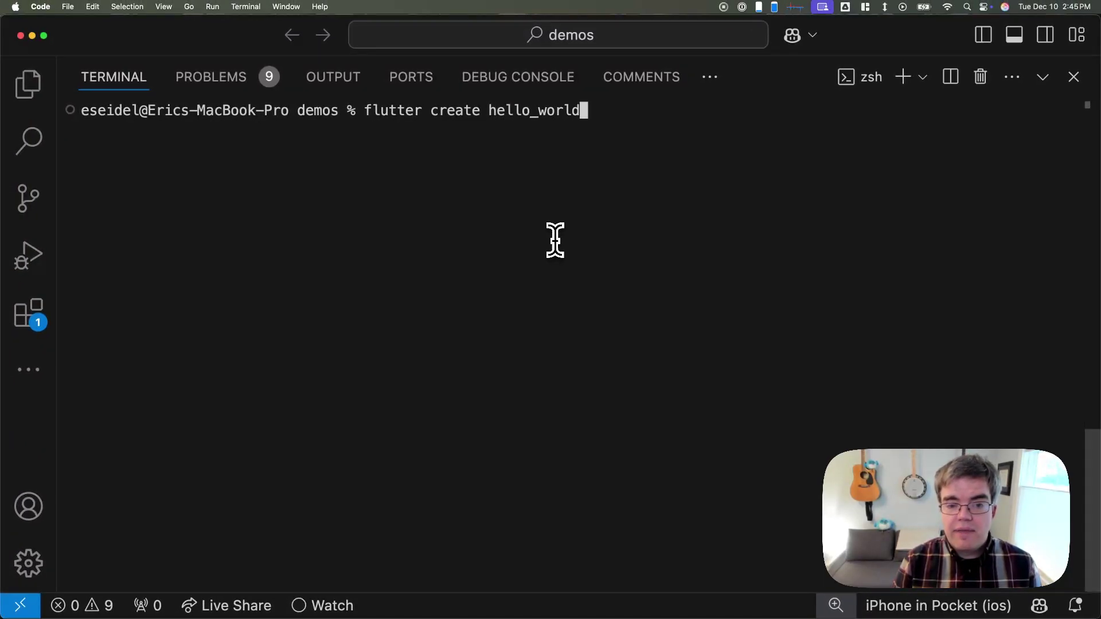
Run 'flutter create hello_world' in the integrated terminal.
key(Return)
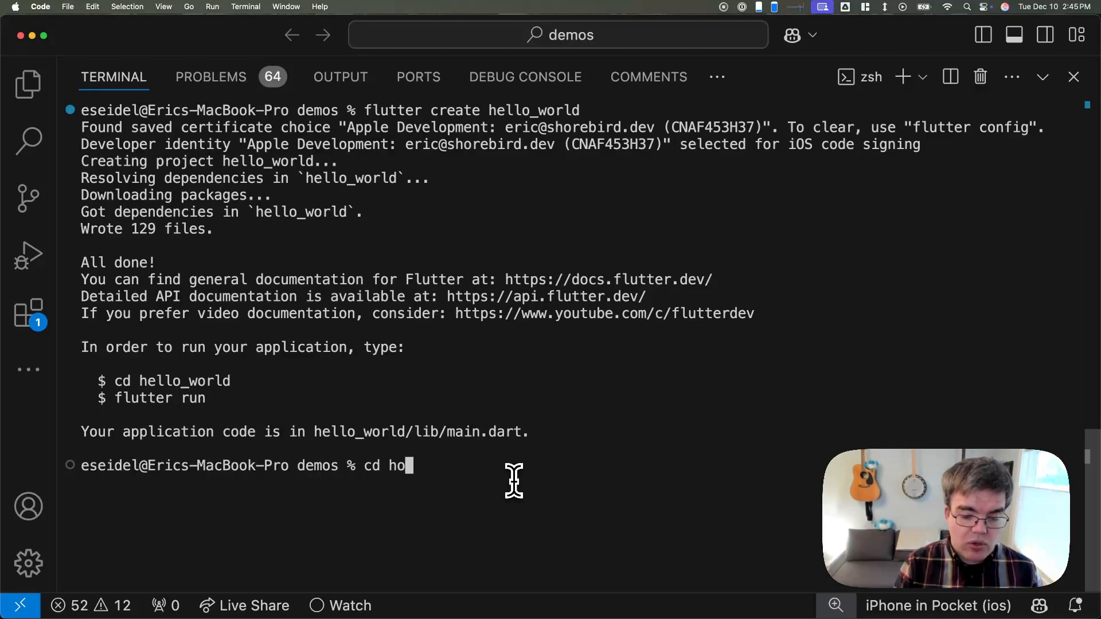
text(ello_world)
Move into hello_world and run 'shorebird init', accepting hello_world as the app name.
key(Return)
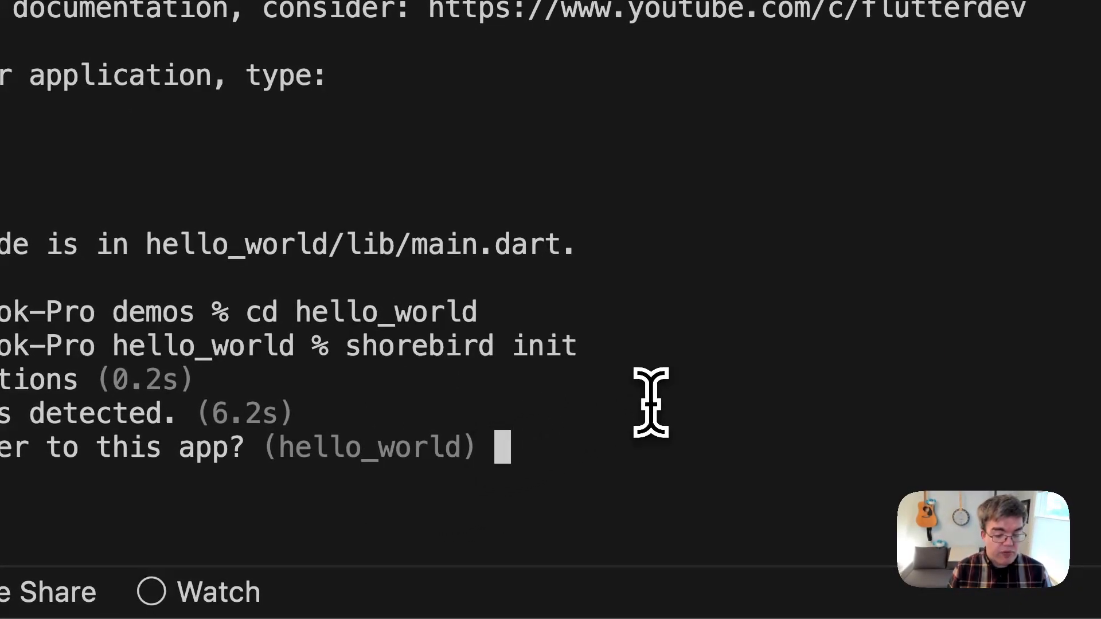
key(Return)
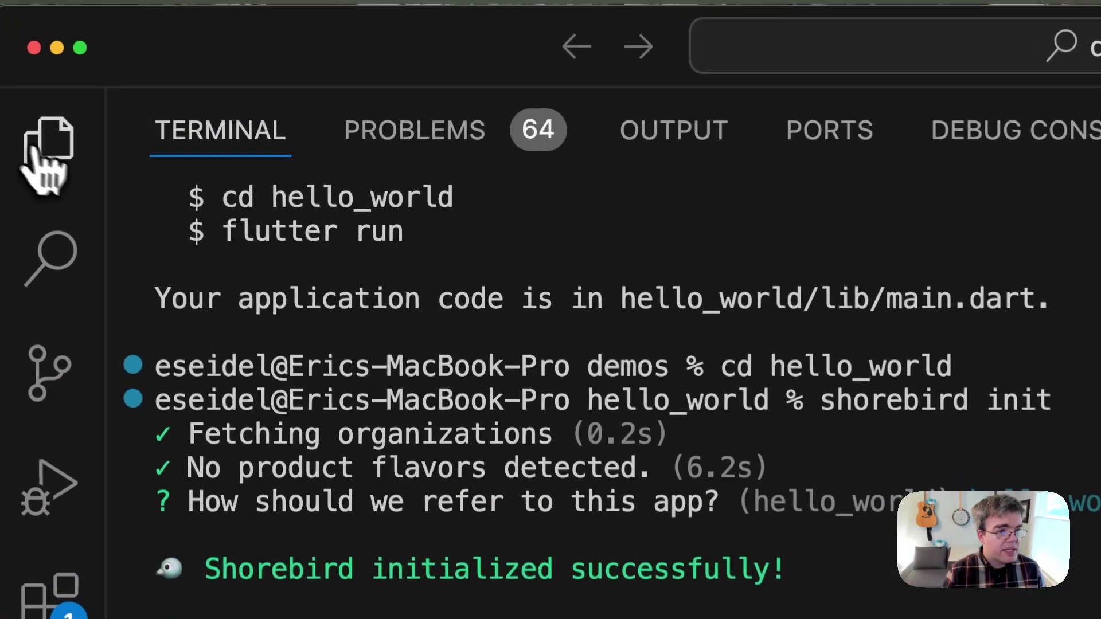
View shorebird.yaml in the hello_world folder and select its app_id line.
click(48, 146)
click(258, 116)
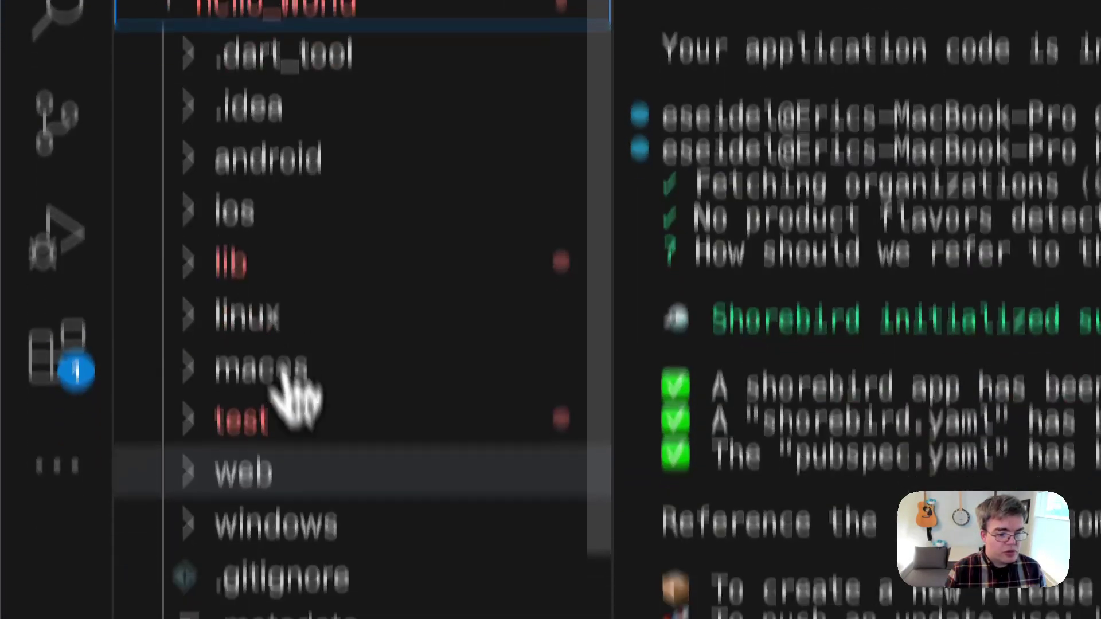
scroll(297, 395, down, 5)
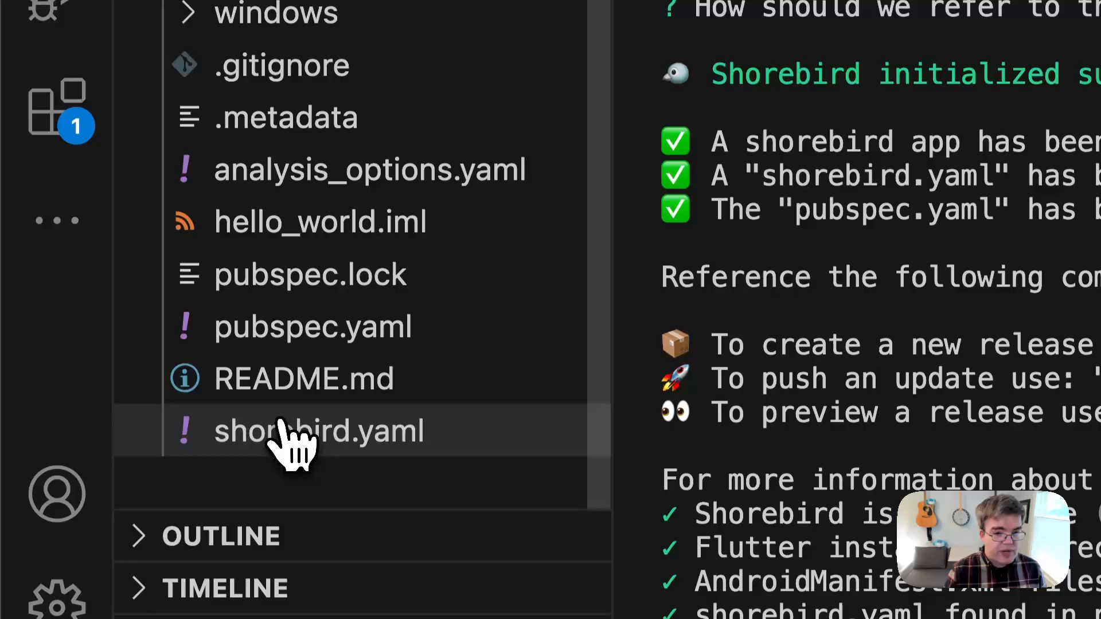
click(310, 436)
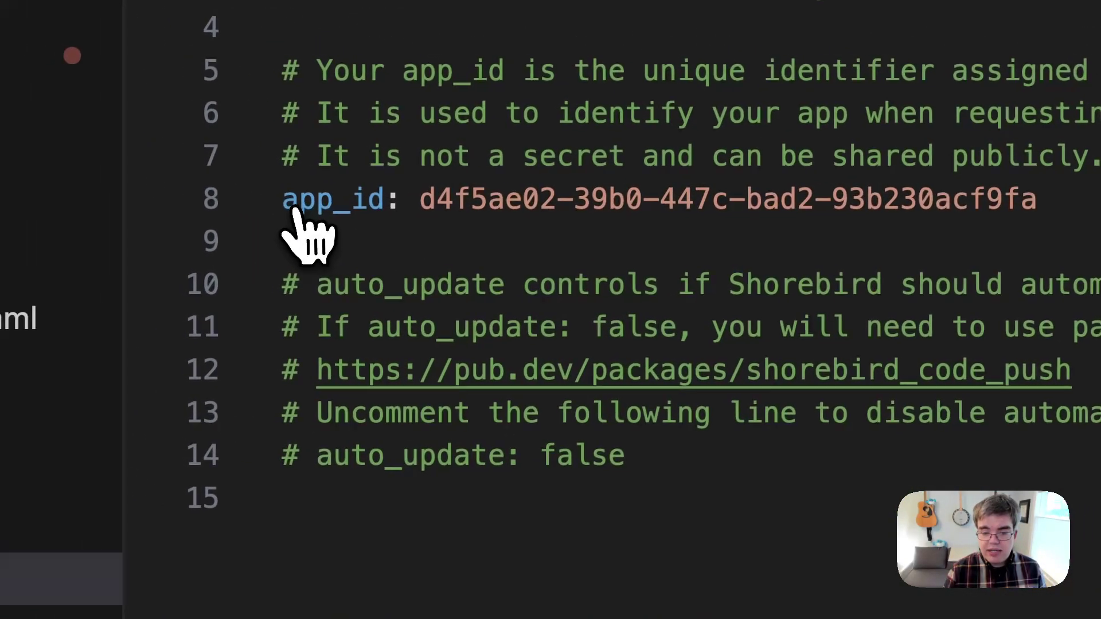
drag(185, 179, 942, 179)
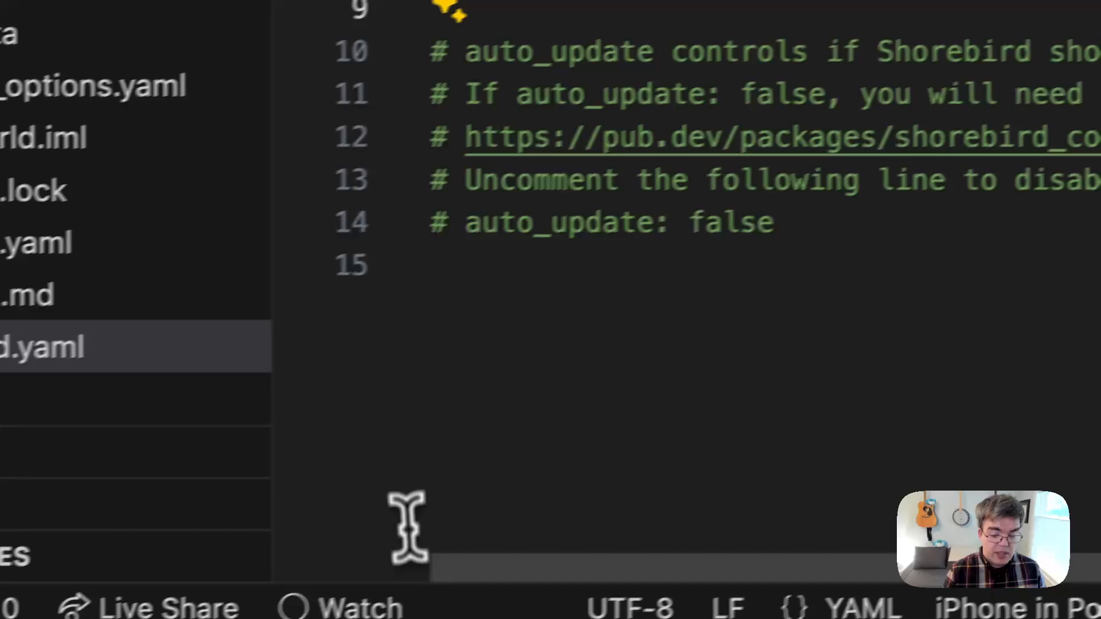
Return to the terminal in the bottom panel.
click(258, 594)
click(467, 209)
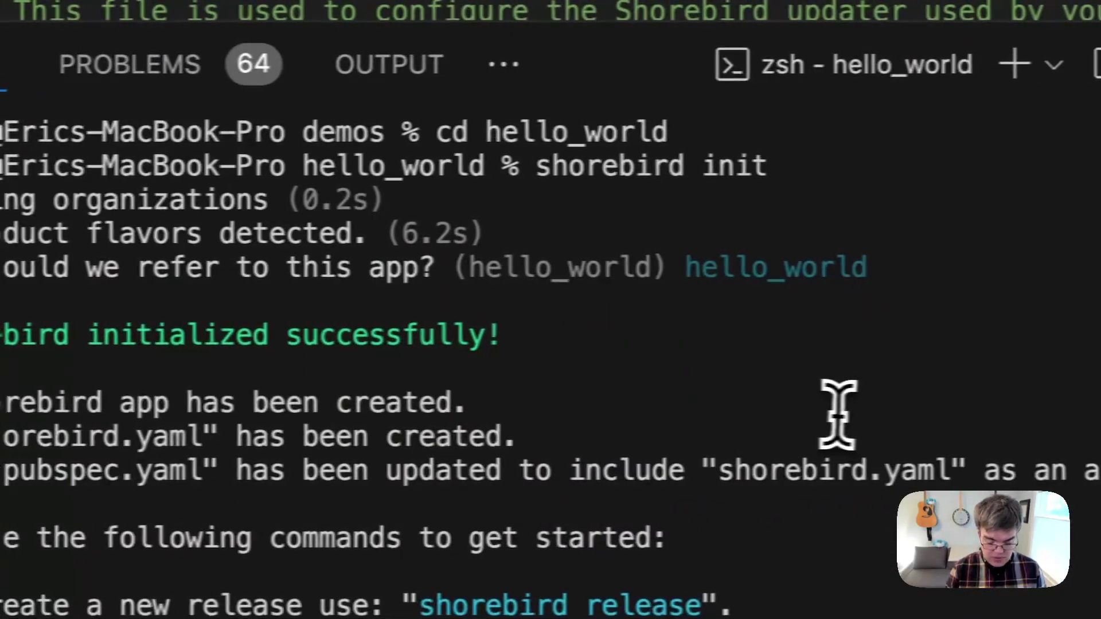
Clear the terminal and run 'shorebird release android' up to the Continue? prompt.
key(ctrl+l)
text(shorebird release android)
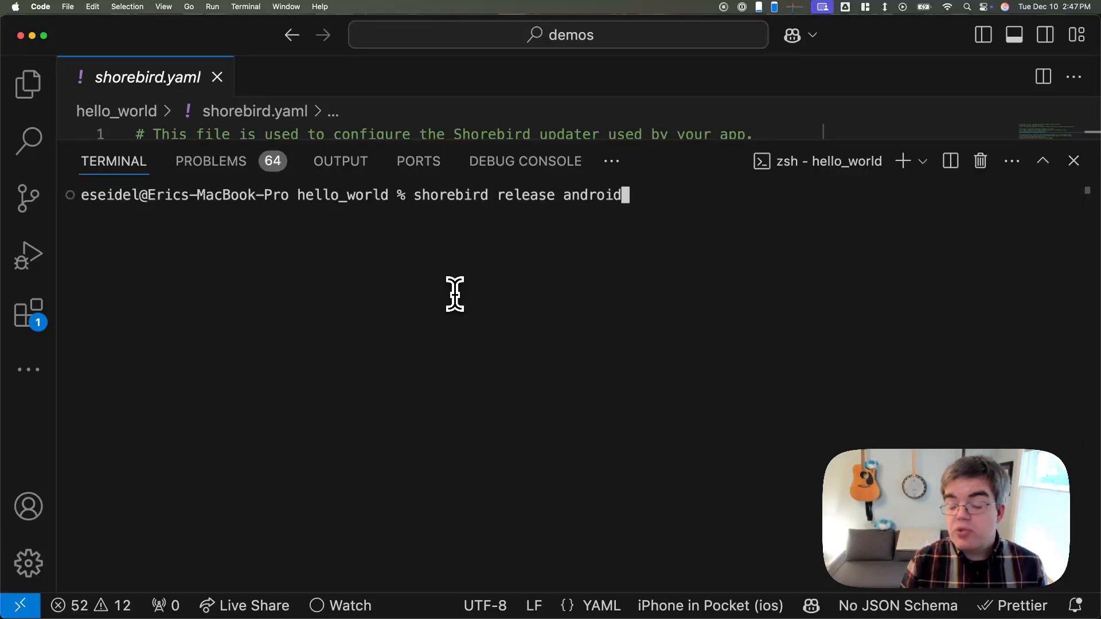
key(Return)
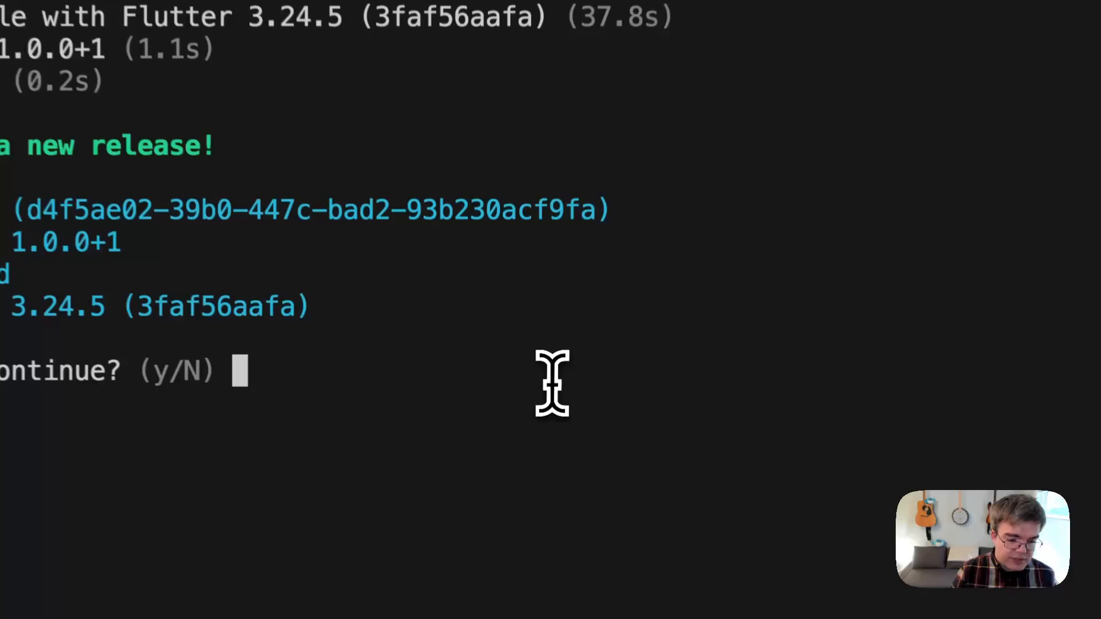
text(y)
Confirm with y to publish release 1.0.0+1 to Shorebird.
key(Return)
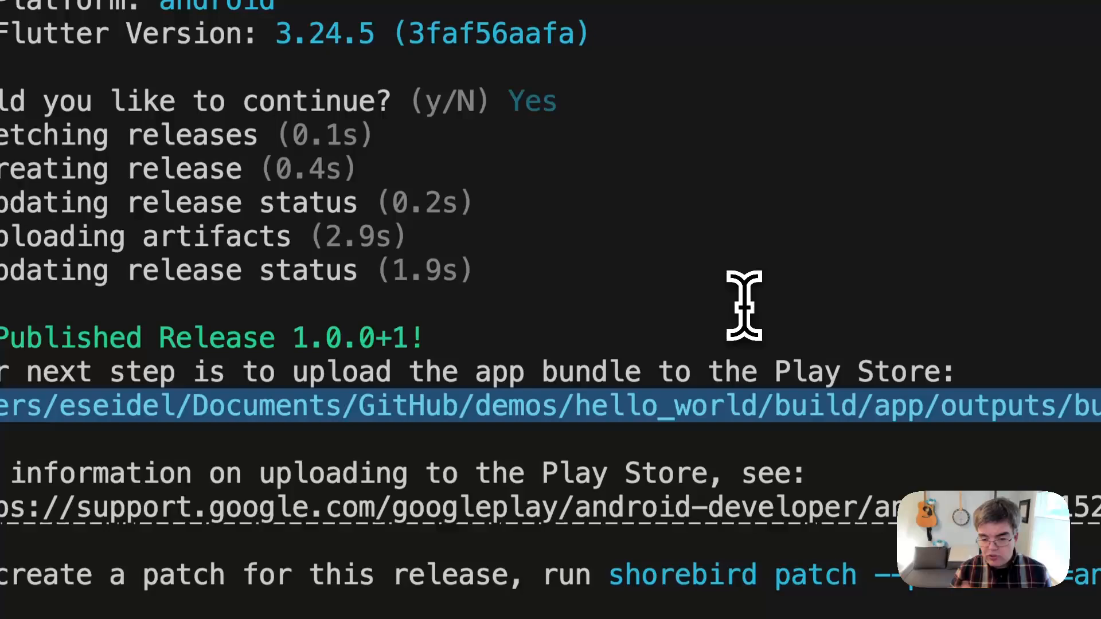
click(746, 249)
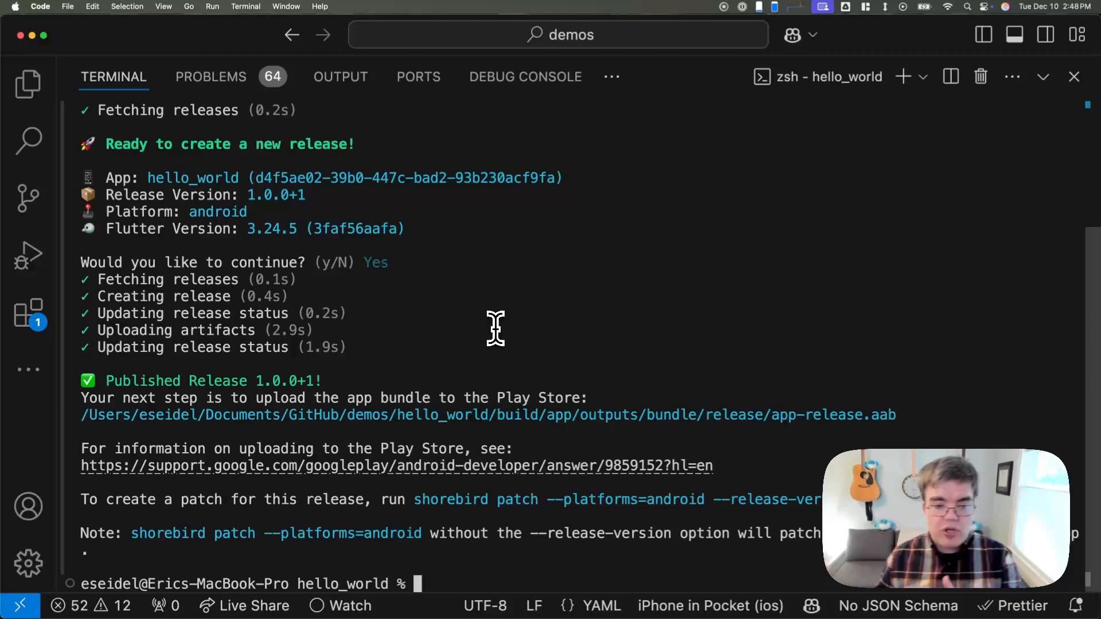
Run 'shorebird preview' and choose release 1.0.0+1 to install on the emulator.
key(ctrl+l)
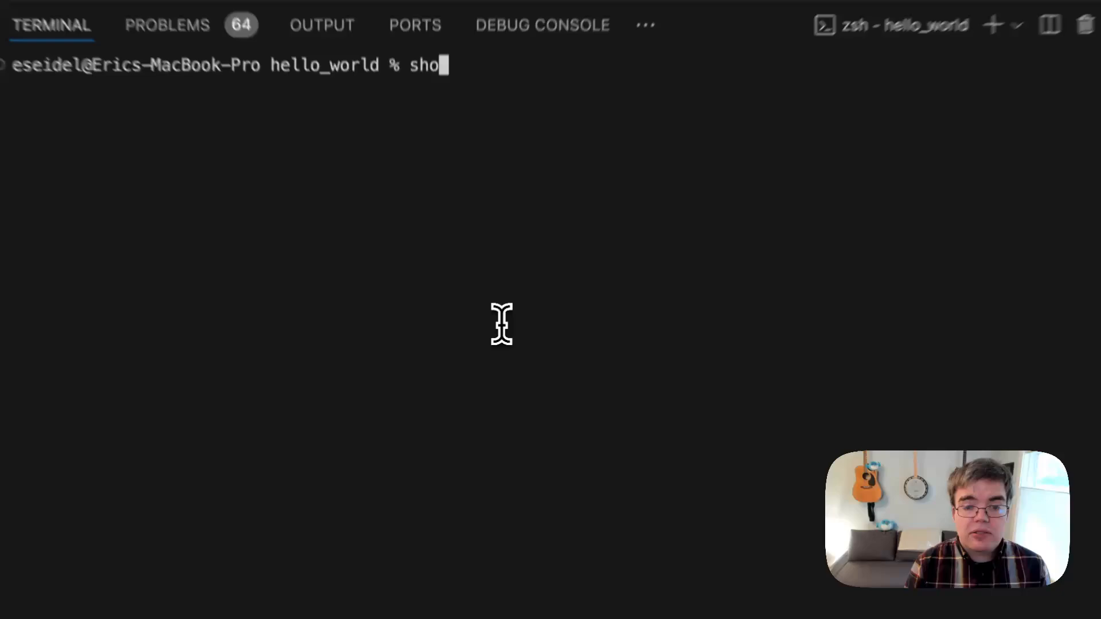
text(reb)
text(ird preview)
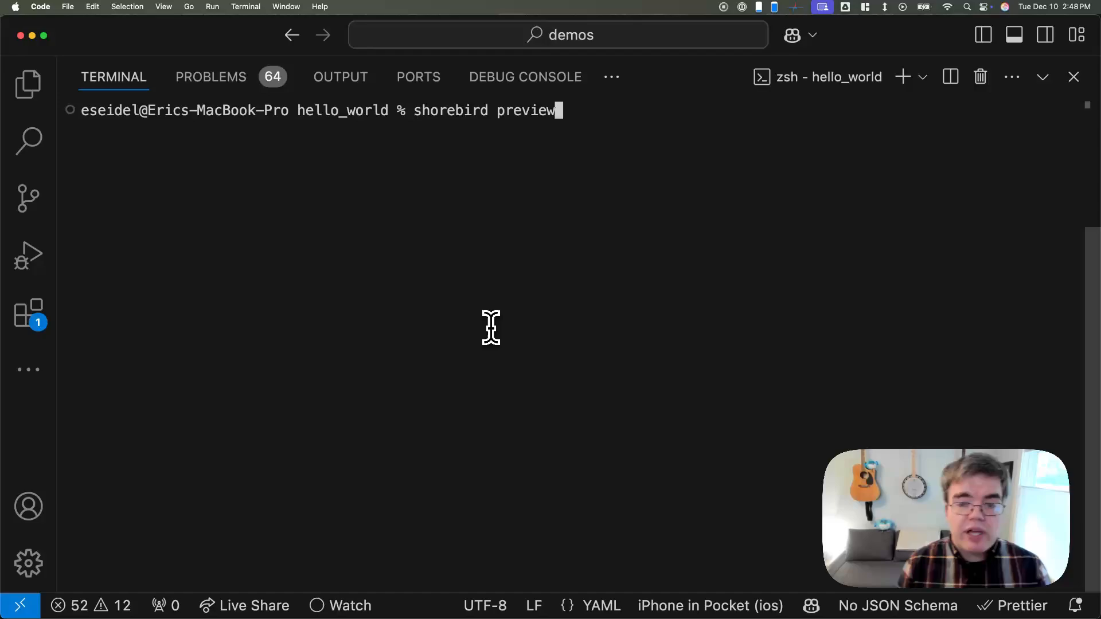
key(Return)
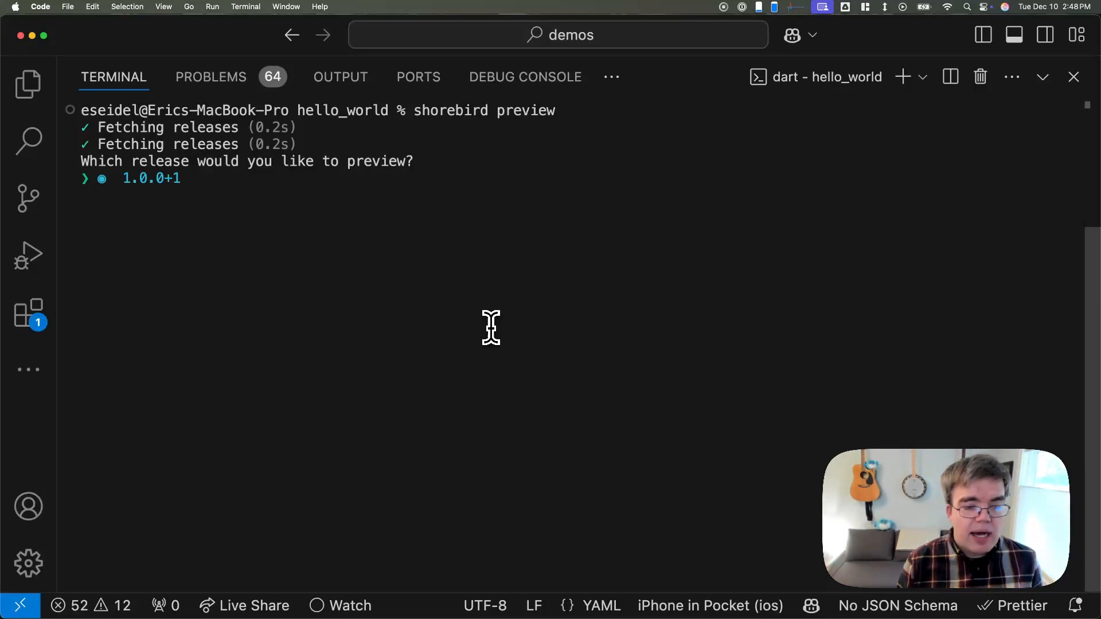
key(Return)
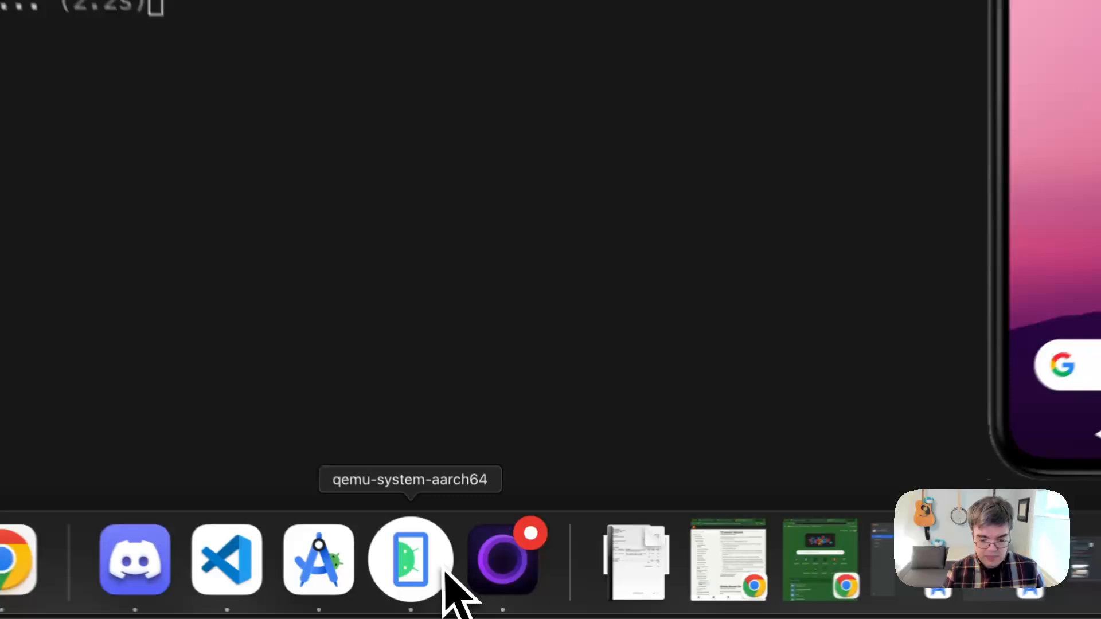
Bring the Android emulator forward and increment the demo app's counter twice.
click(450, 588)
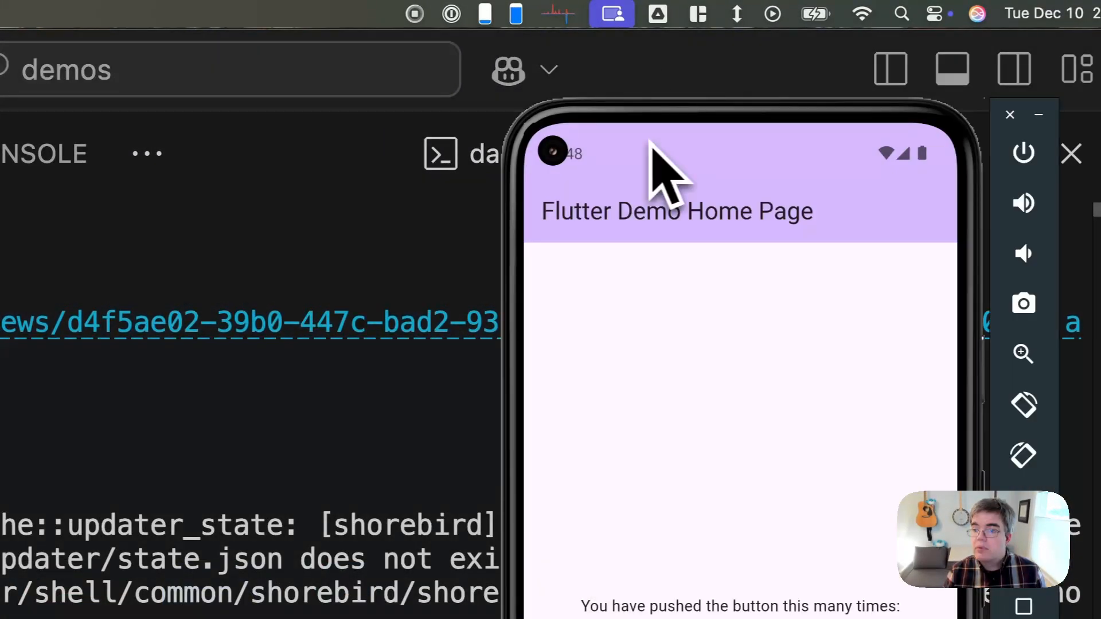
drag(684, 138, 448, 129)
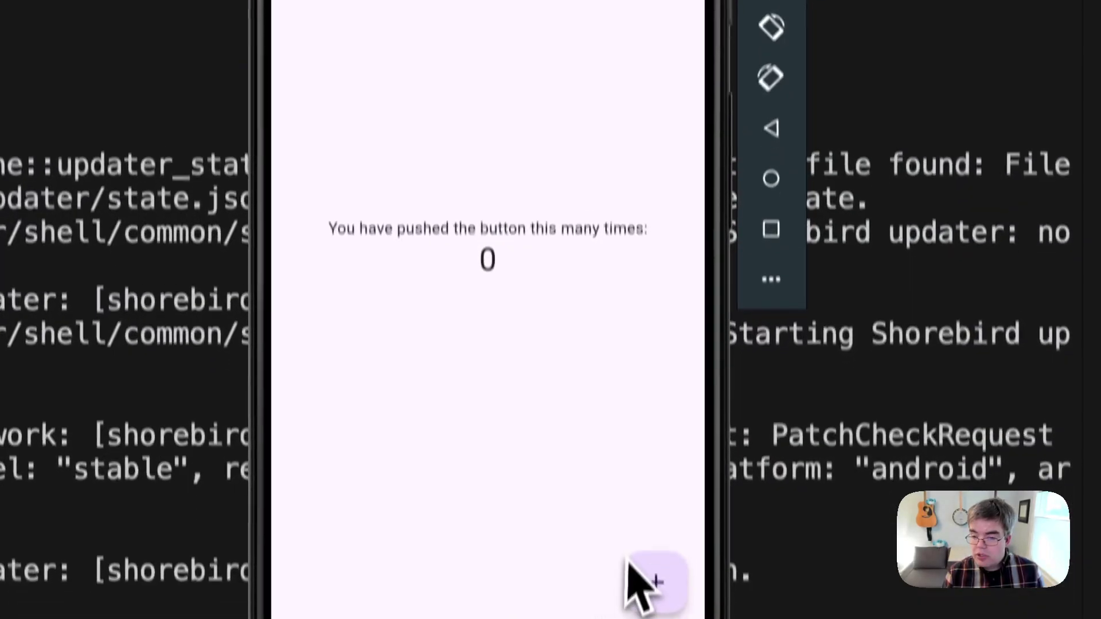
click(645, 538)
click(645, 538)
click(645, 538)
click(646, 537)
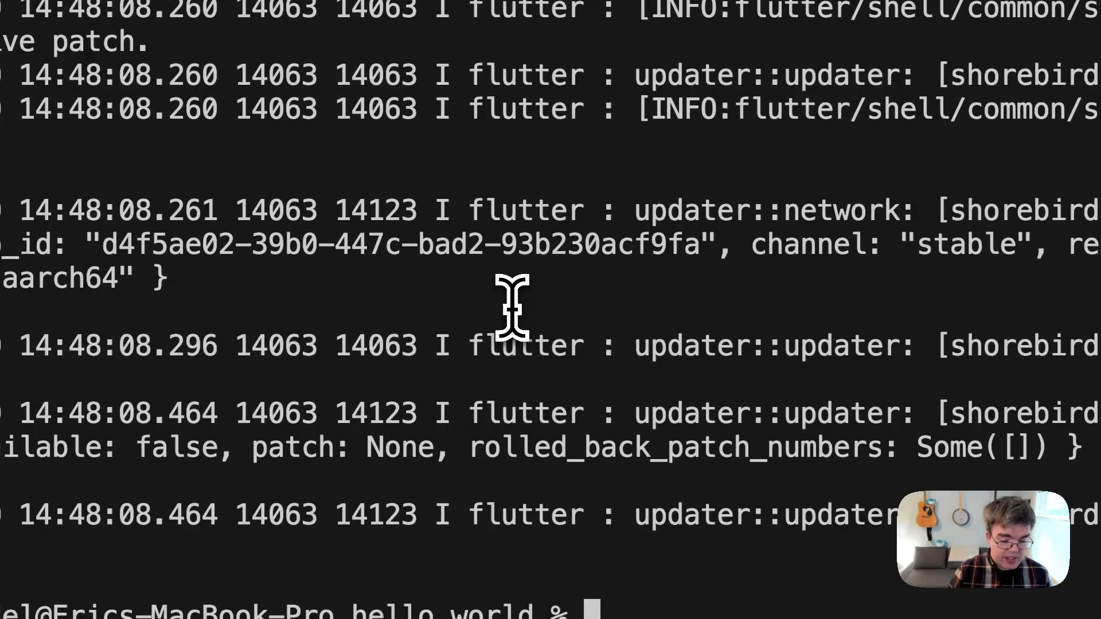
scroll(518, 290, up, 3)
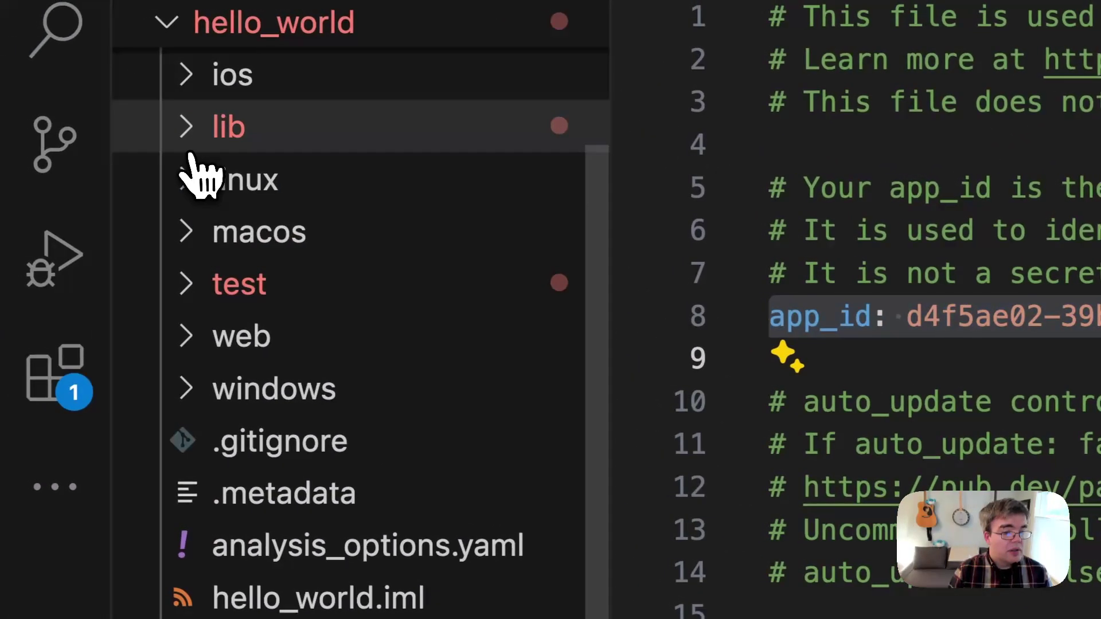
Open lib/main.dart in the editor.
click(215, 127)
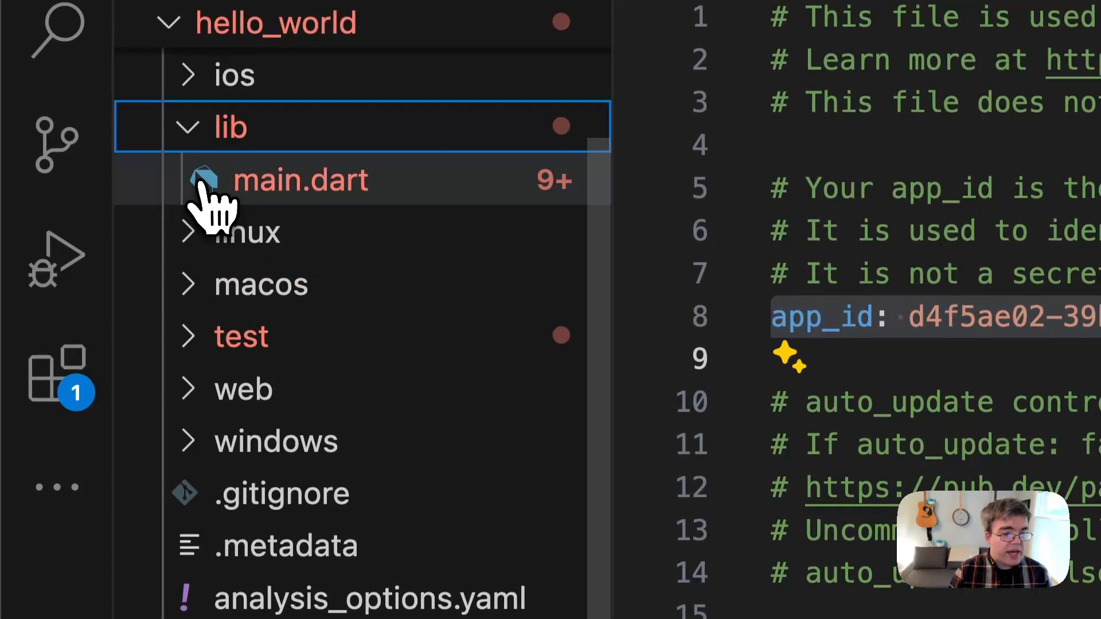
click(276, 179)
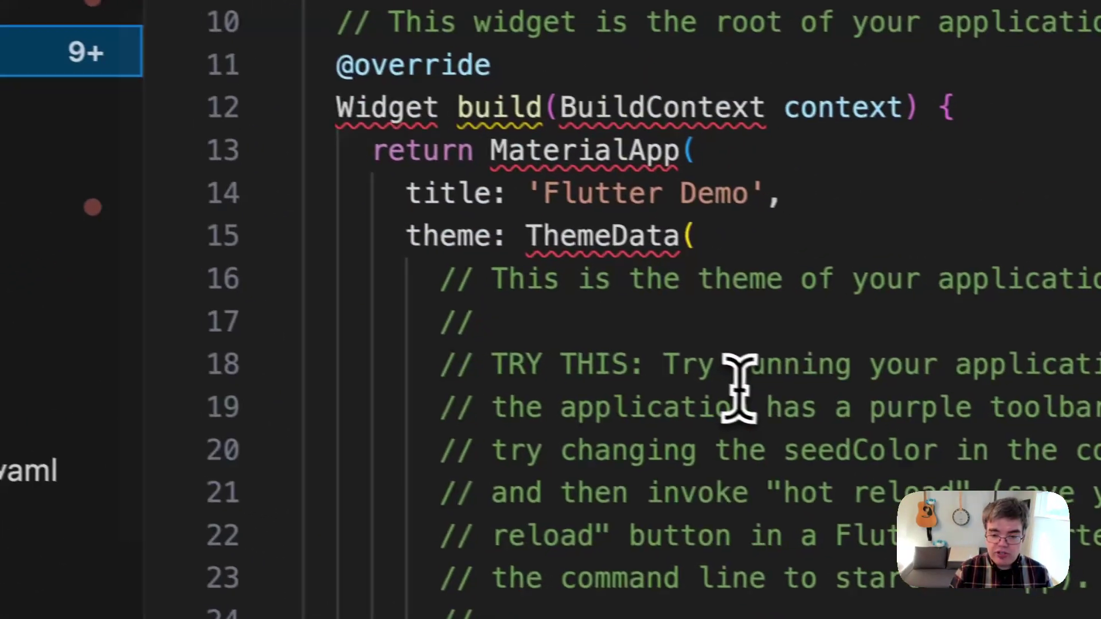
click(739, 327)
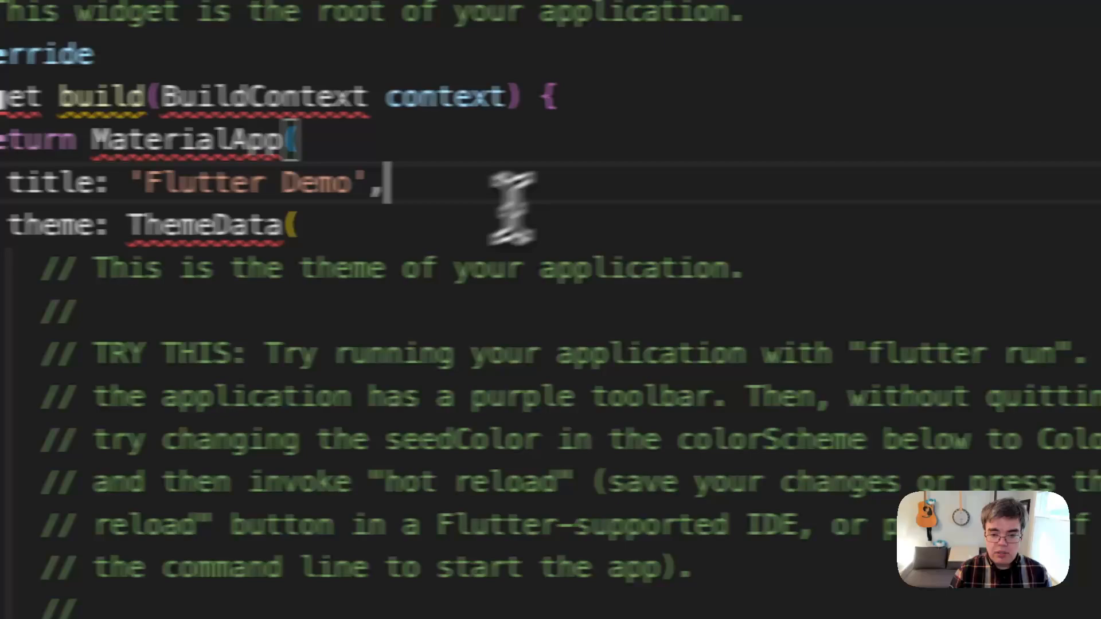
scroll(551, 344, down, 5)
Replace the 'Flutter Demo Home Page' title with 'Hello Shorebird'.
click(266, 375)
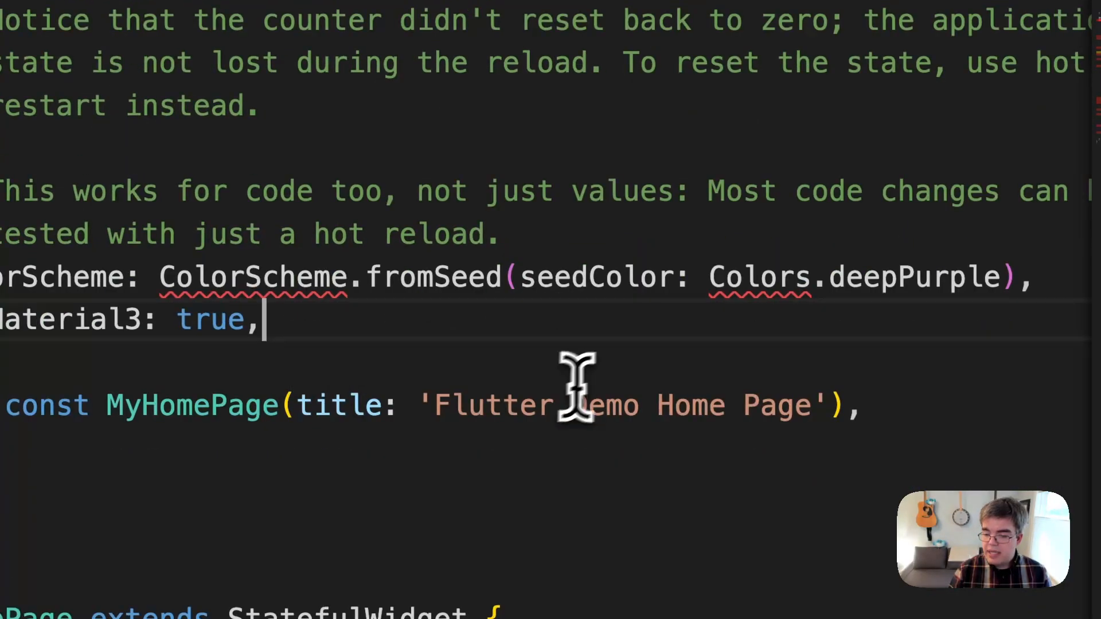
double_click(528, 404)
shift+click(791, 404)
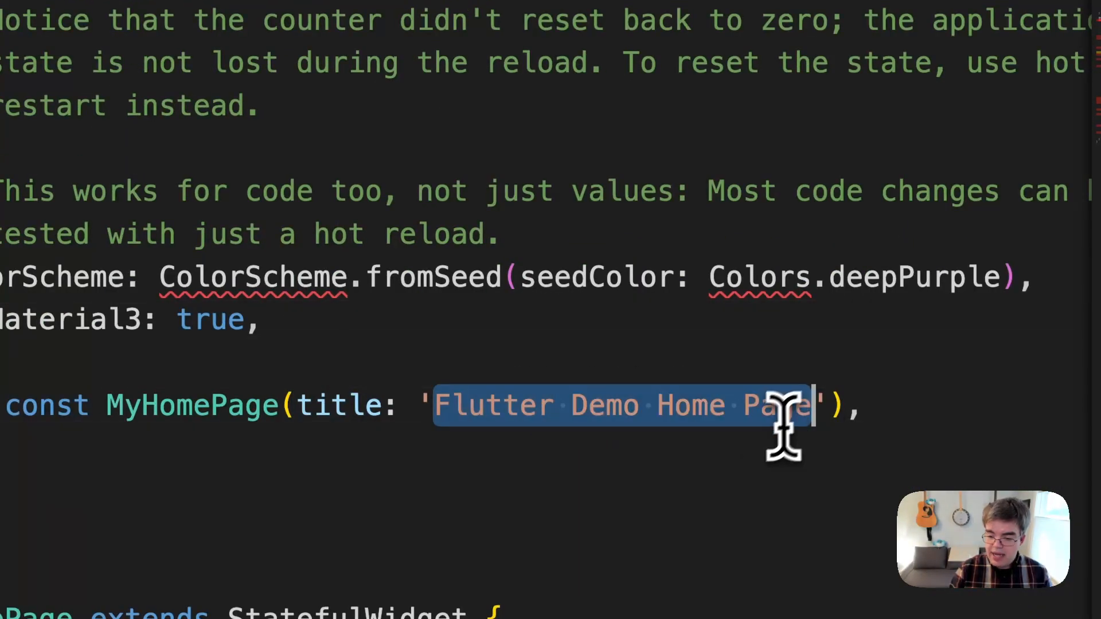
text(Hell)
text(lo)
key(BackSpace)
key(BackSpace)
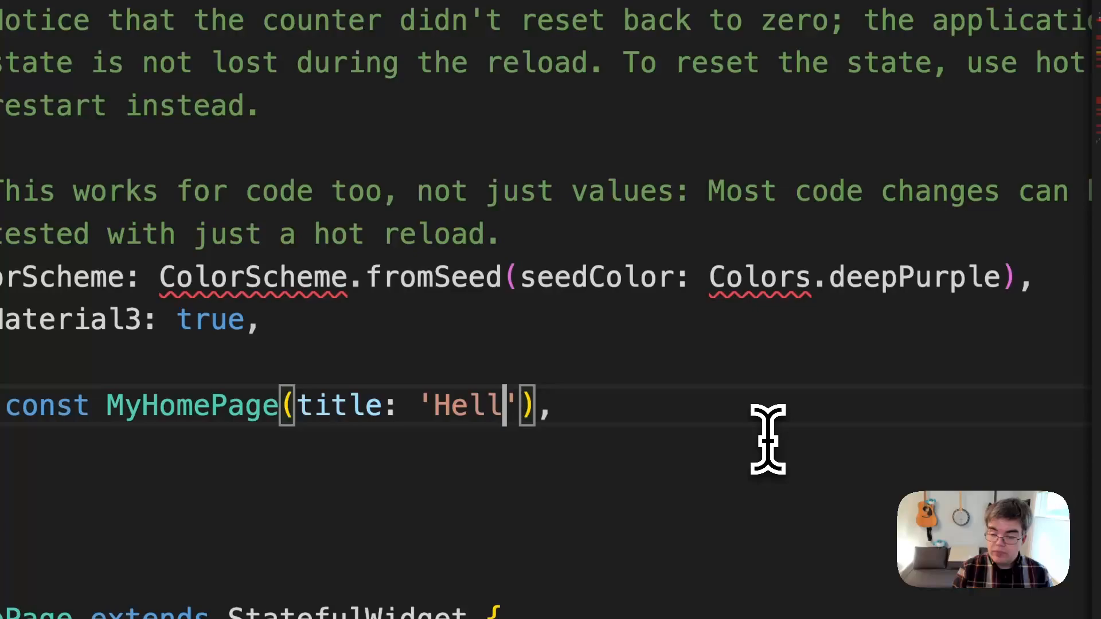
text(o Shorebi)
text(rd)
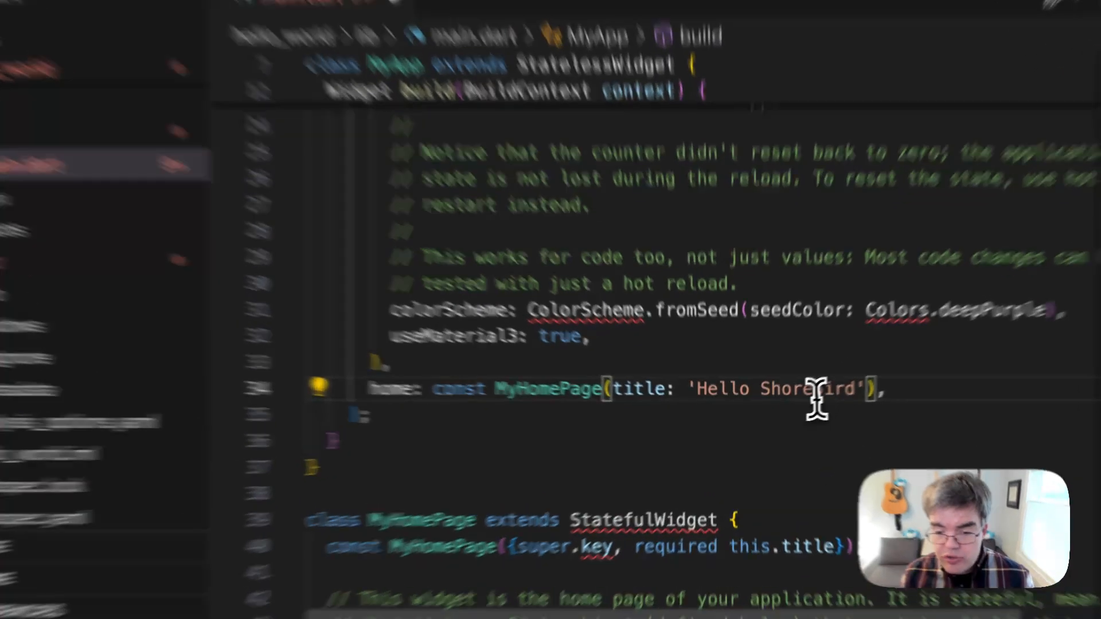
Change _counter++ to _counter-- and the seed colour deepPurple to yellow.
click(755, 360)
scroll(602, 413, down, 5)
scroll(603, 414, down, 5)
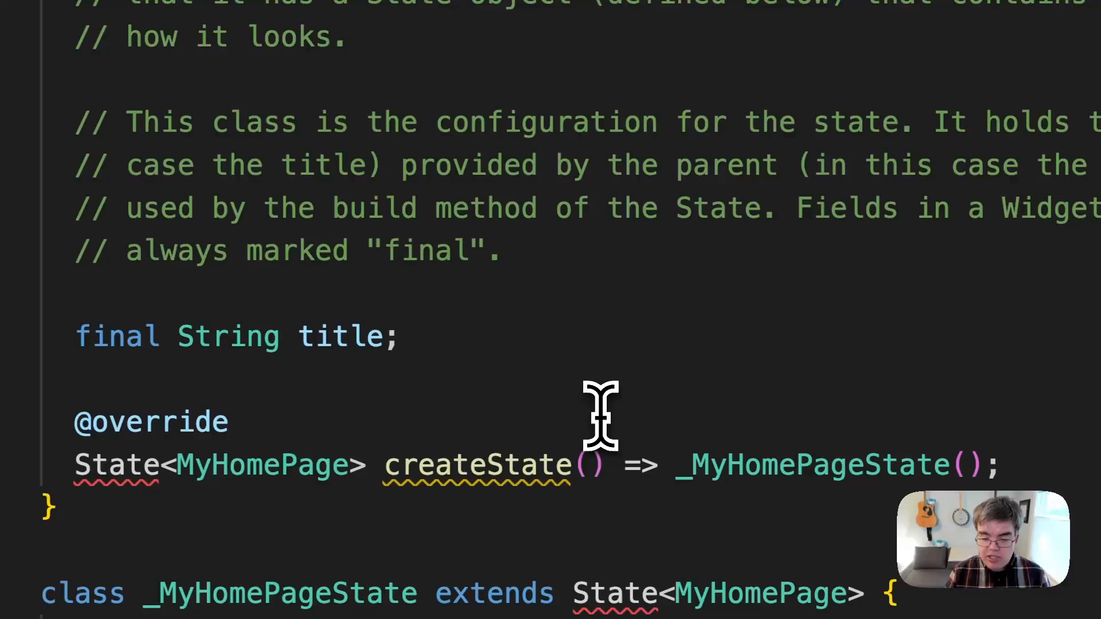
scroll(602, 413, down, 4)
scroll(601, 416, down, 4)
scroll(601, 416, down, 4)
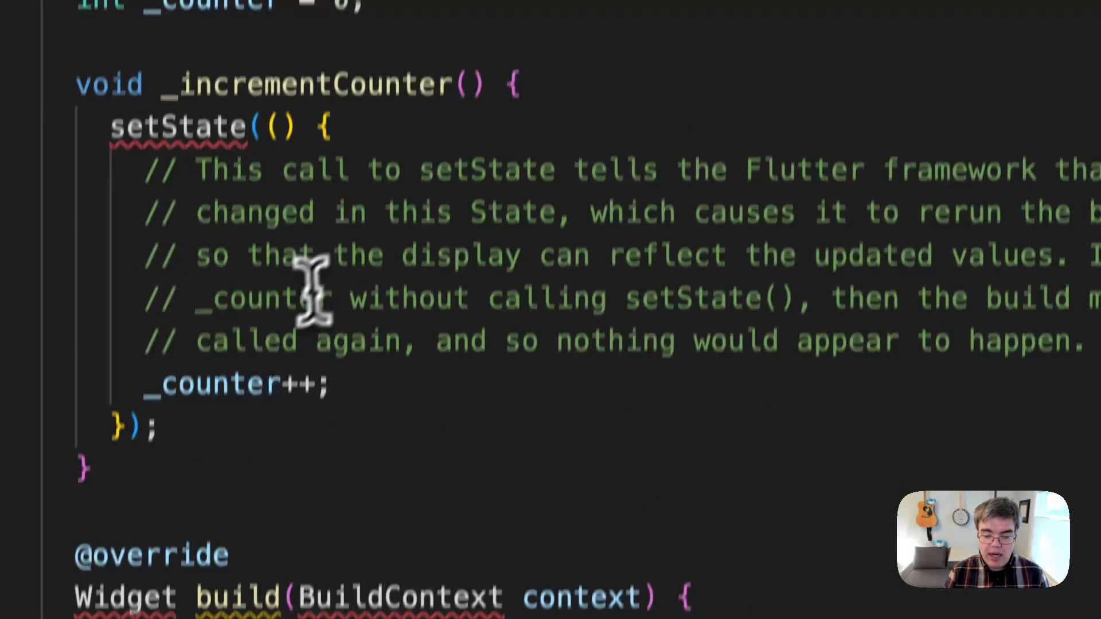
scroll(328, 283, down, 2)
click(330, 237)
key(BackSpace)
key(BackSpace)
text(--)
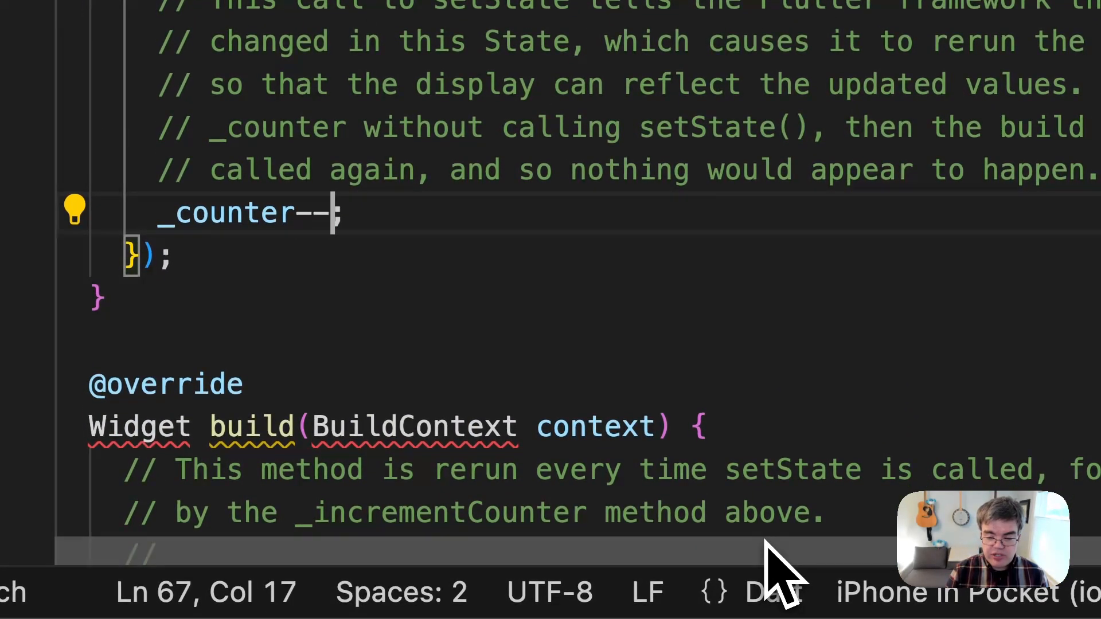
scroll(602, 413, up, 8)
scroll(602, 412, up, 8)
scroll(602, 413, up, 4)
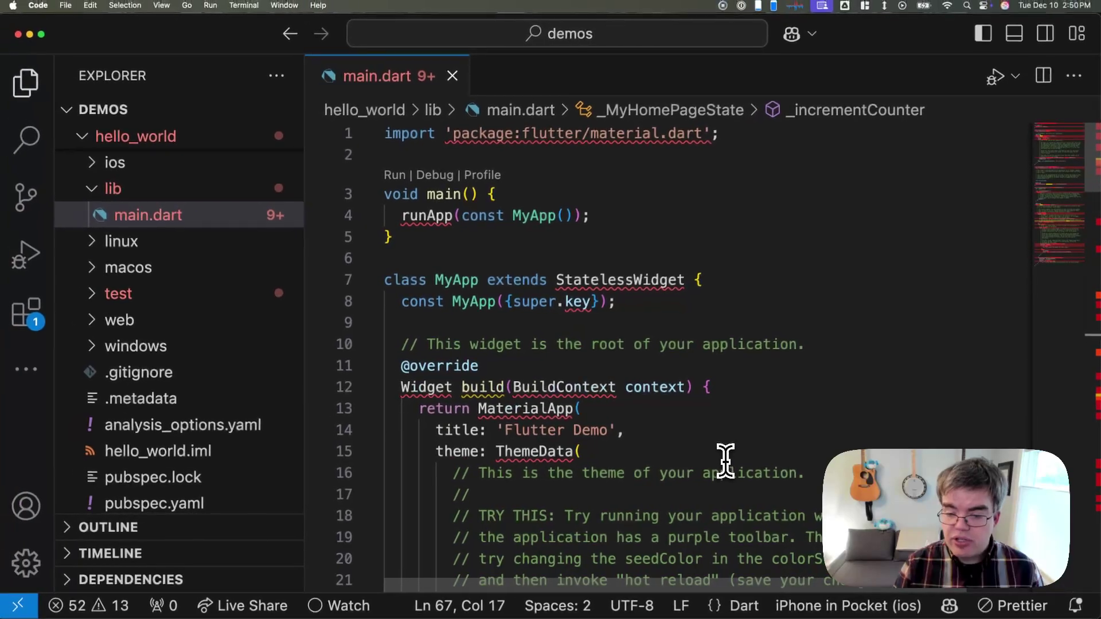
scroll(725, 461, down, 7)
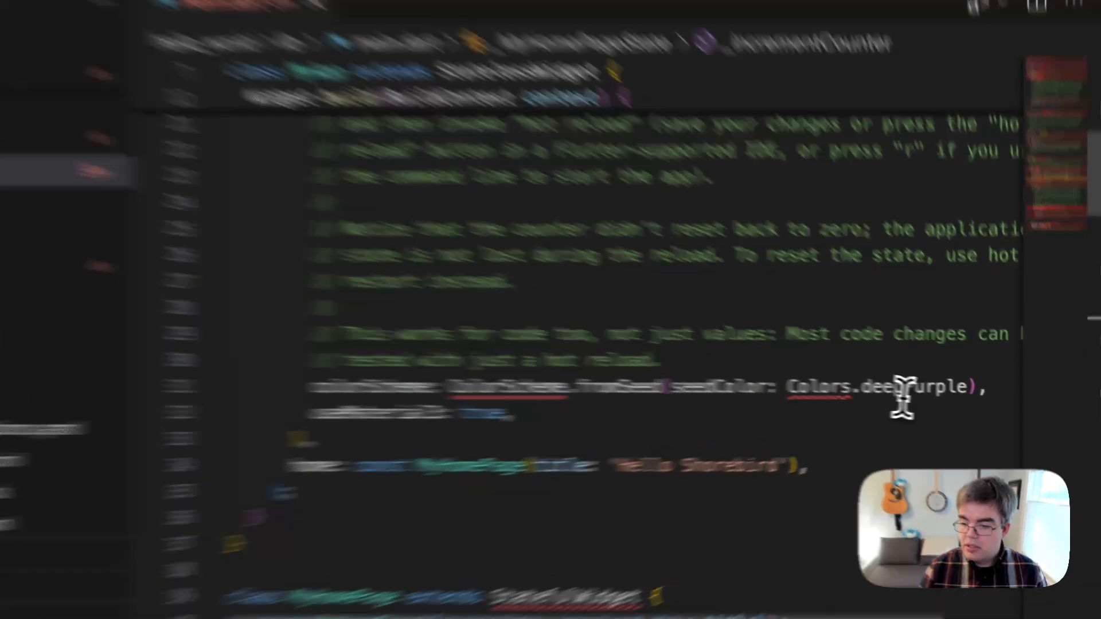
double_click(946, 390)
text(yellow)
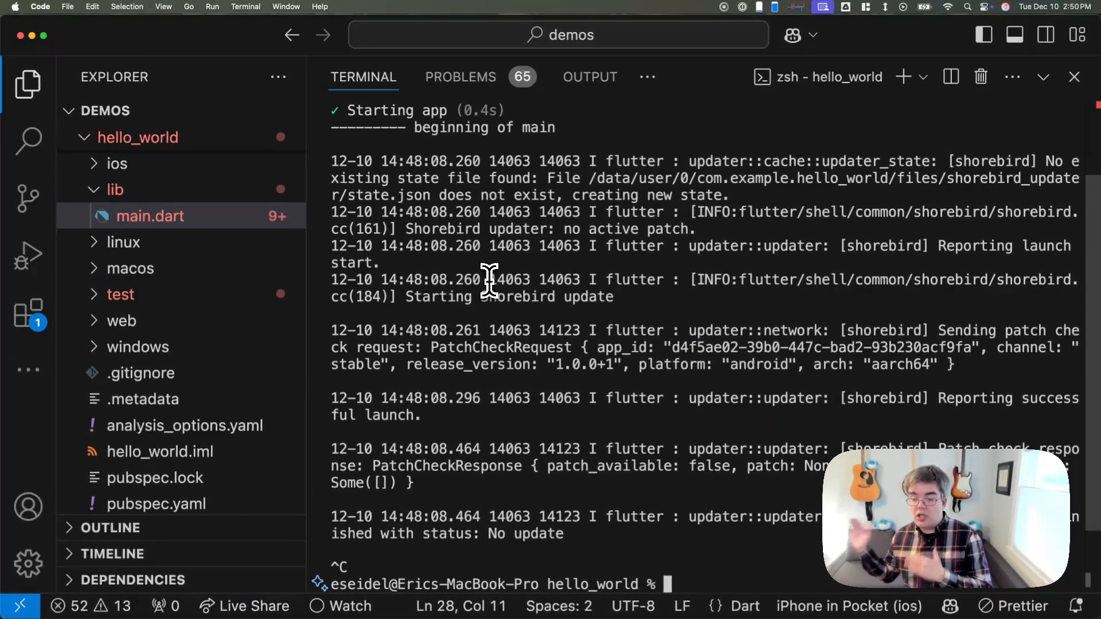
text(shorebird release andr)
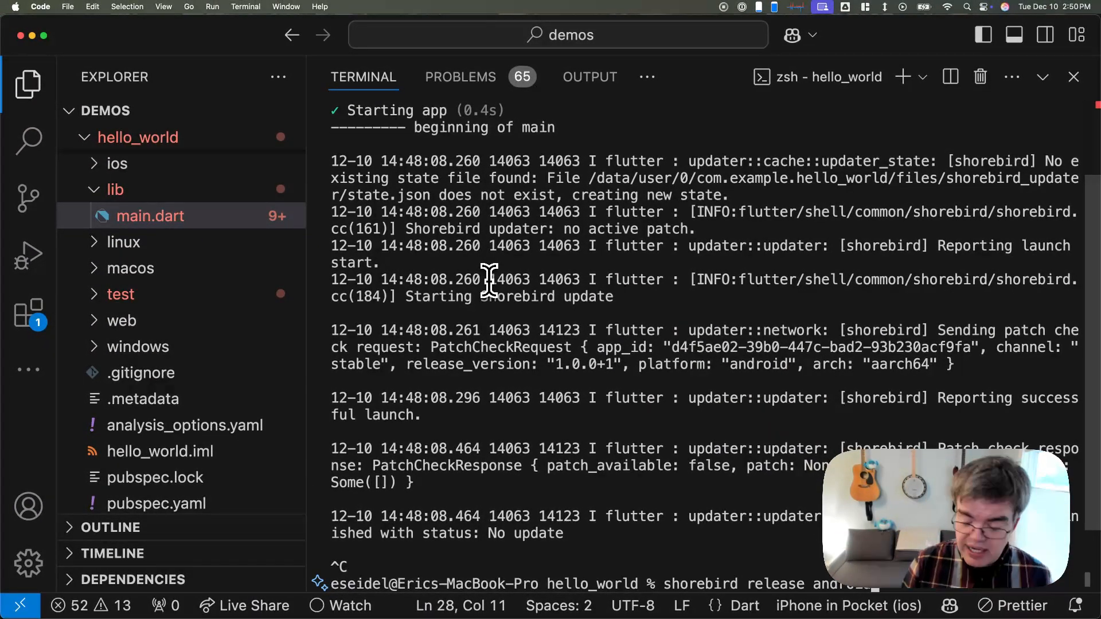
Fix the mistyped command and run 'shorebird patch android'.
key(BackSpace)
key(BackSpace)
key(BackSpace)
key(BackSpace)
text(patch)
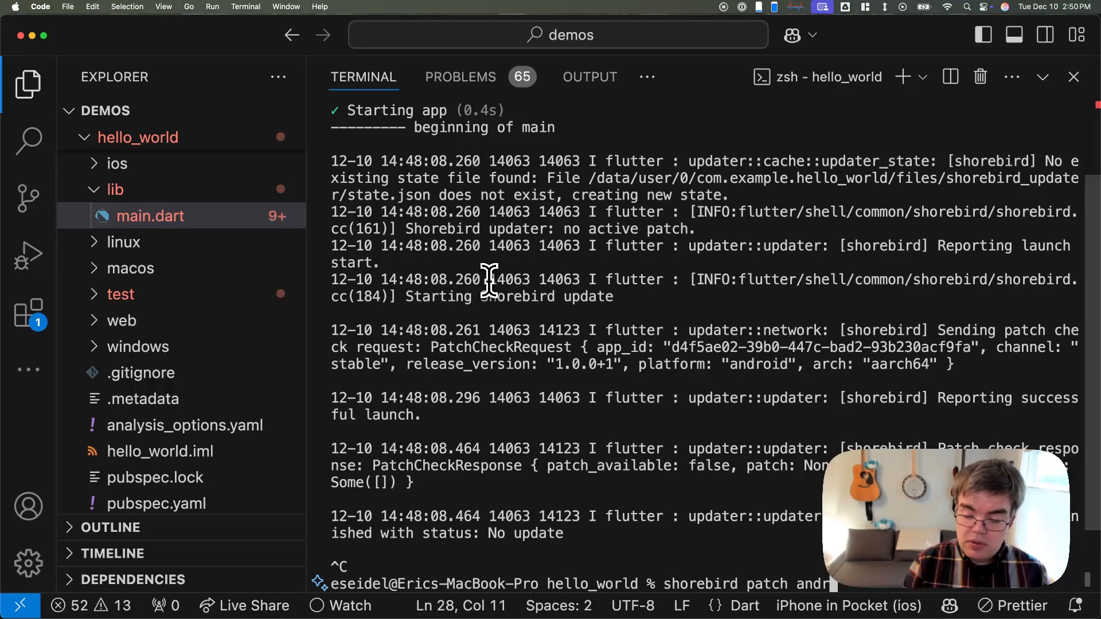
text(oid)
key(Return)
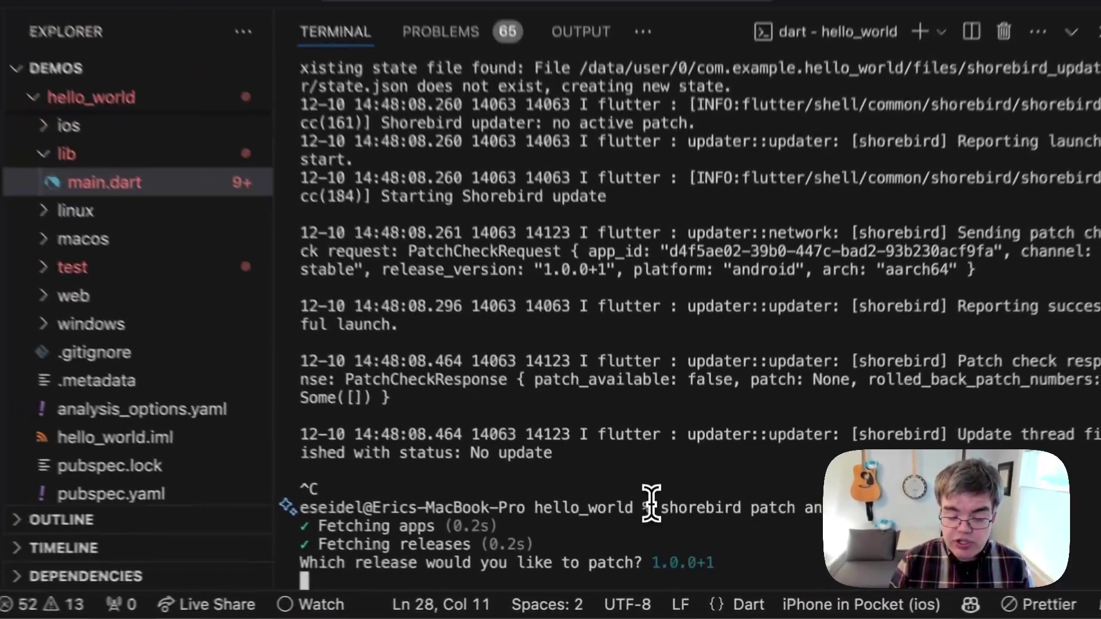
Select release 1.0.0+1 and review the built patch's arm32, arm64 and x86_64 sizes from 1.30 KB.
key(Return)
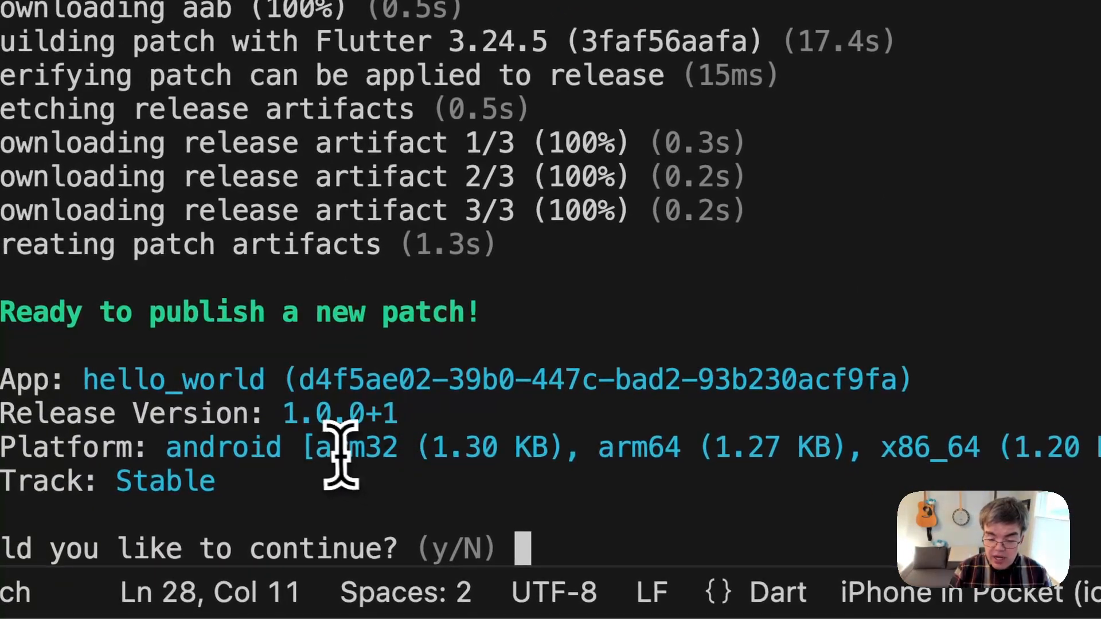
drag(327, 449, 823, 445)
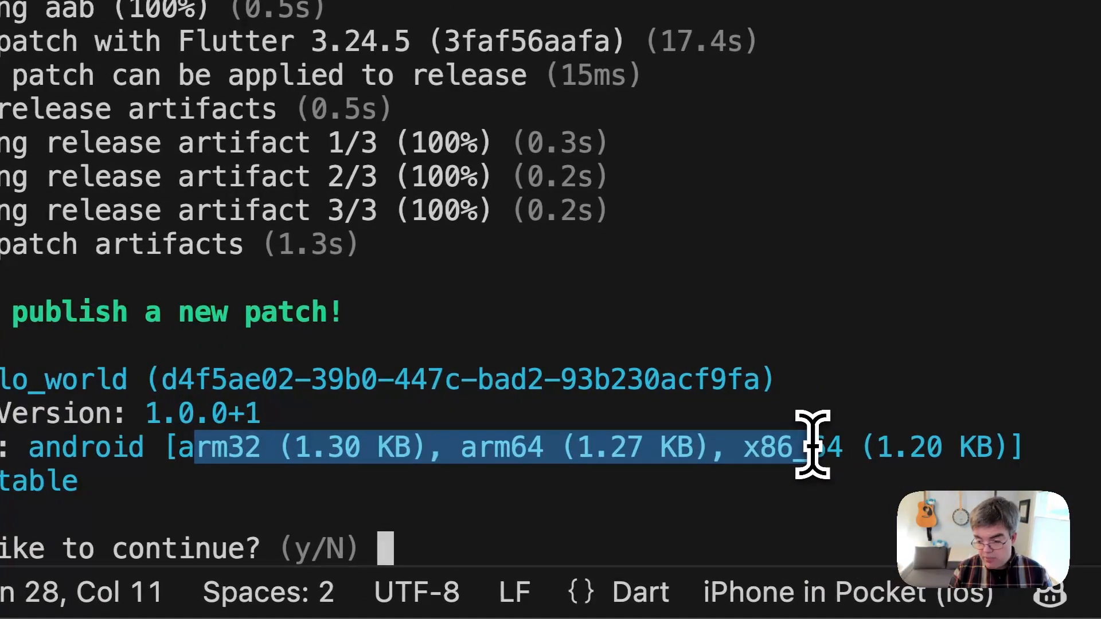
click(572, 447)
drag(293, 448, 753, 449)
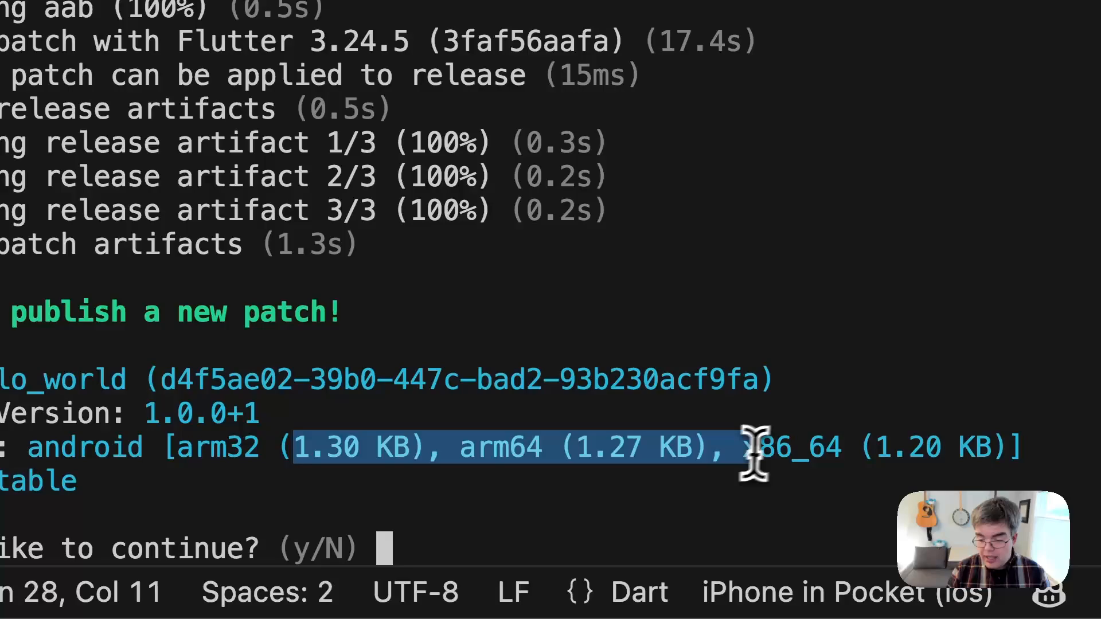
click(761, 453)
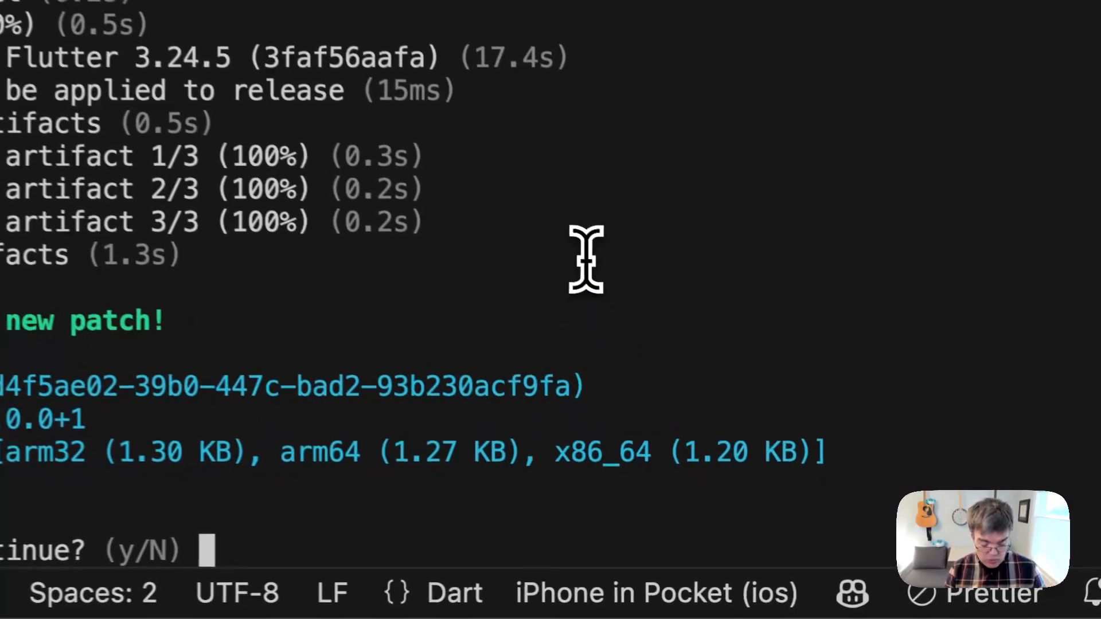
text(y)
Confirm the prompt so Patch 1 is uploaded and promoted to stable.
key(Return)
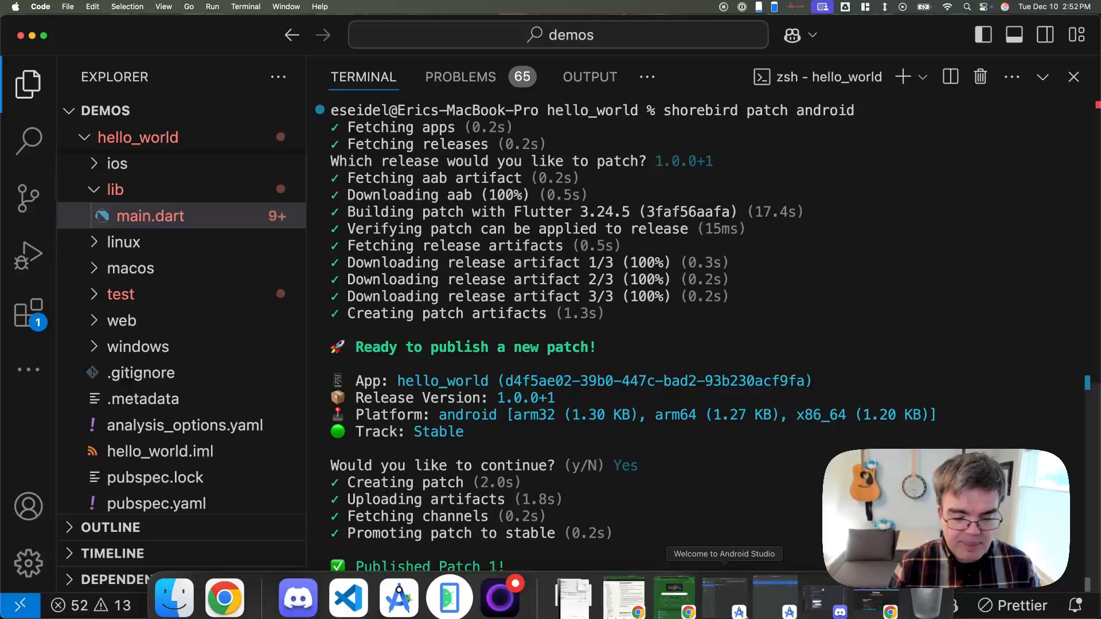
mouse_move(550, 615)
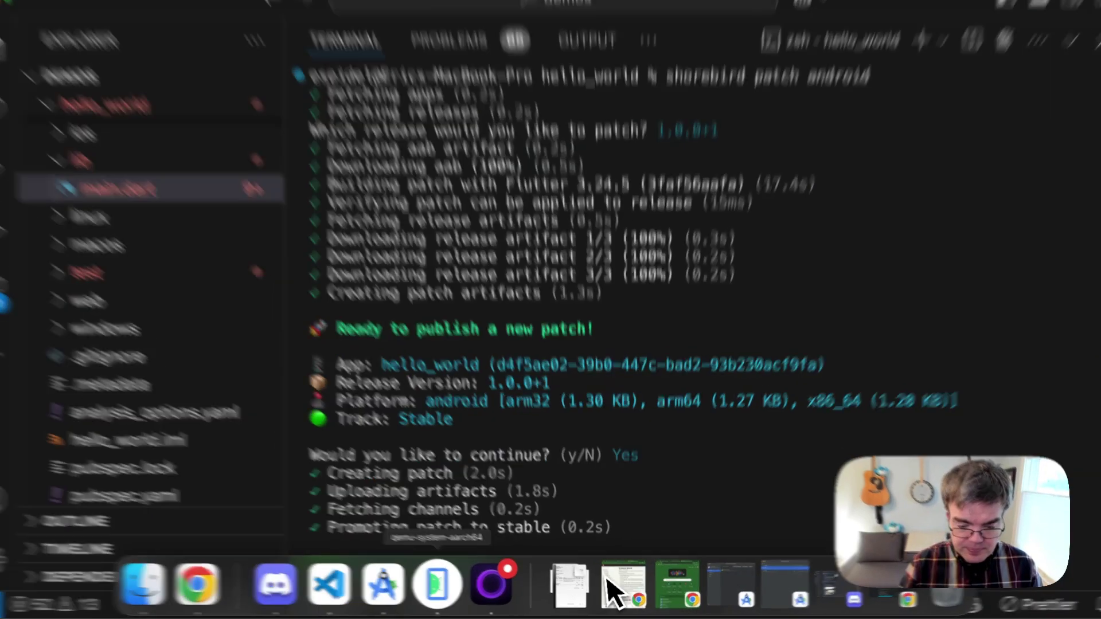
Bring the emulator forward and bump the running app's counter a few times.
click(447, 602)
click(293, 559)
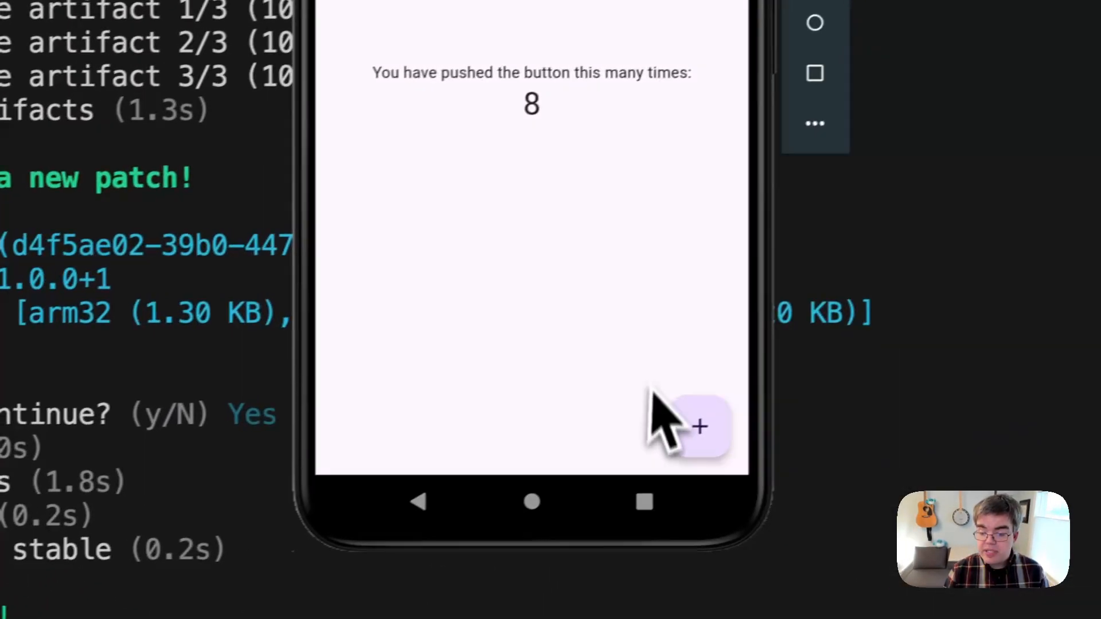
click(688, 421)
click(675, 444)
click(674, 443)
click(675, 444)
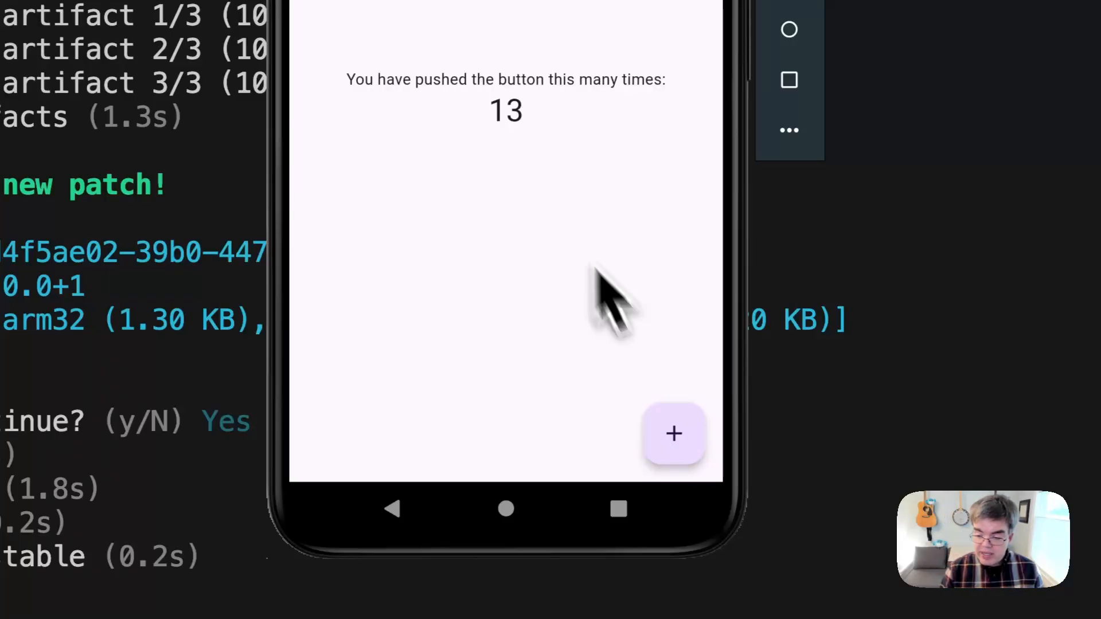
Relaunch hello_world from the app drawer, then swipe it closed in Recents.
click(620, 509)
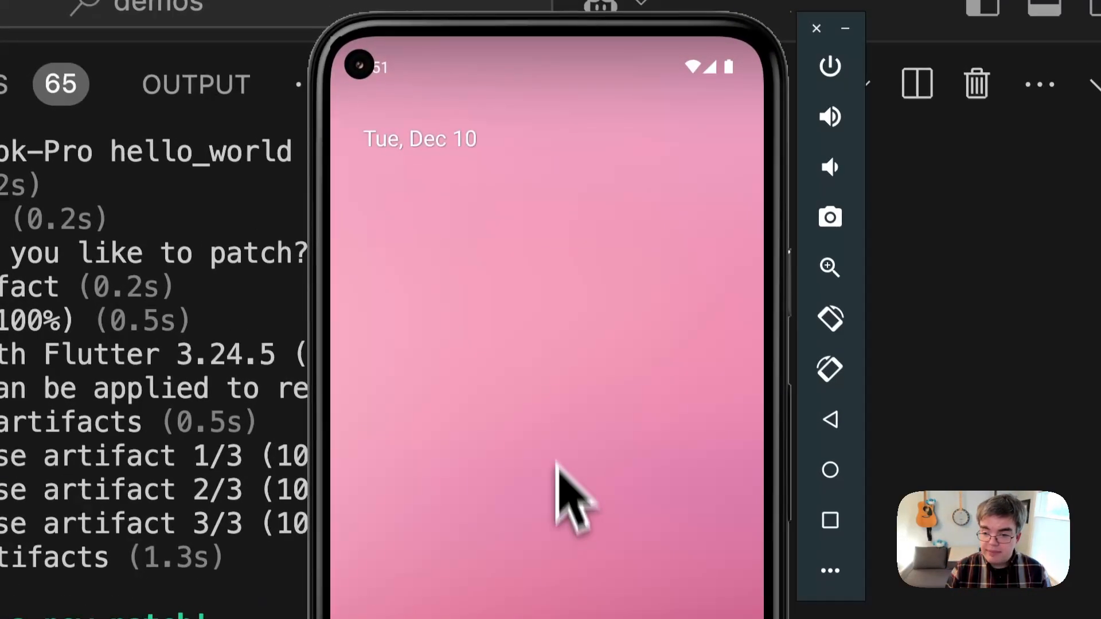
drag(566, 491, 533, 86)
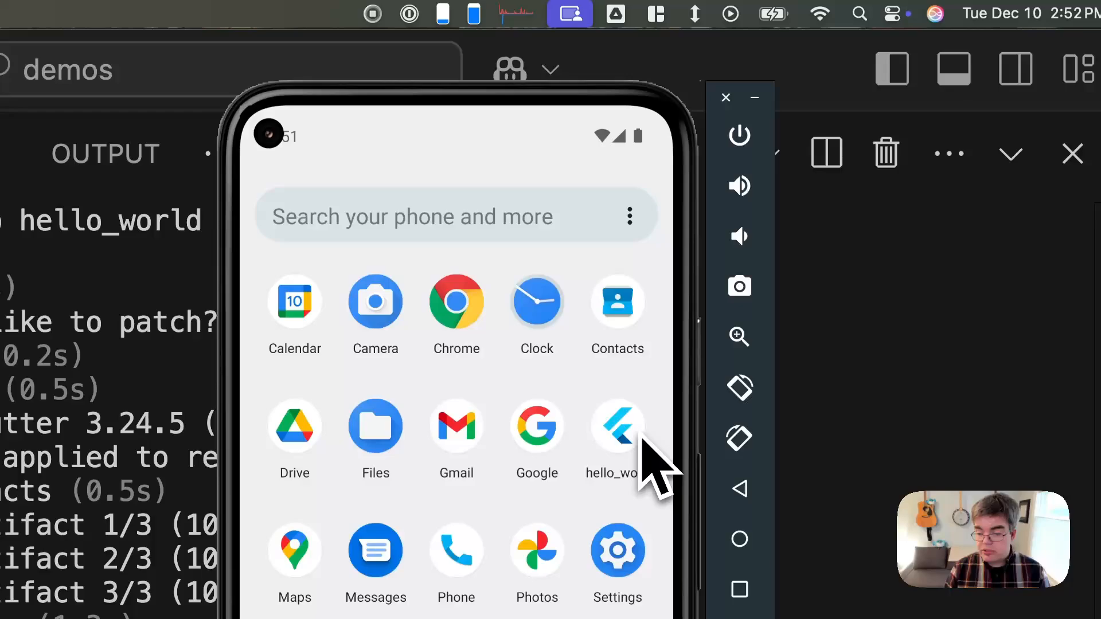
click(618, 428)
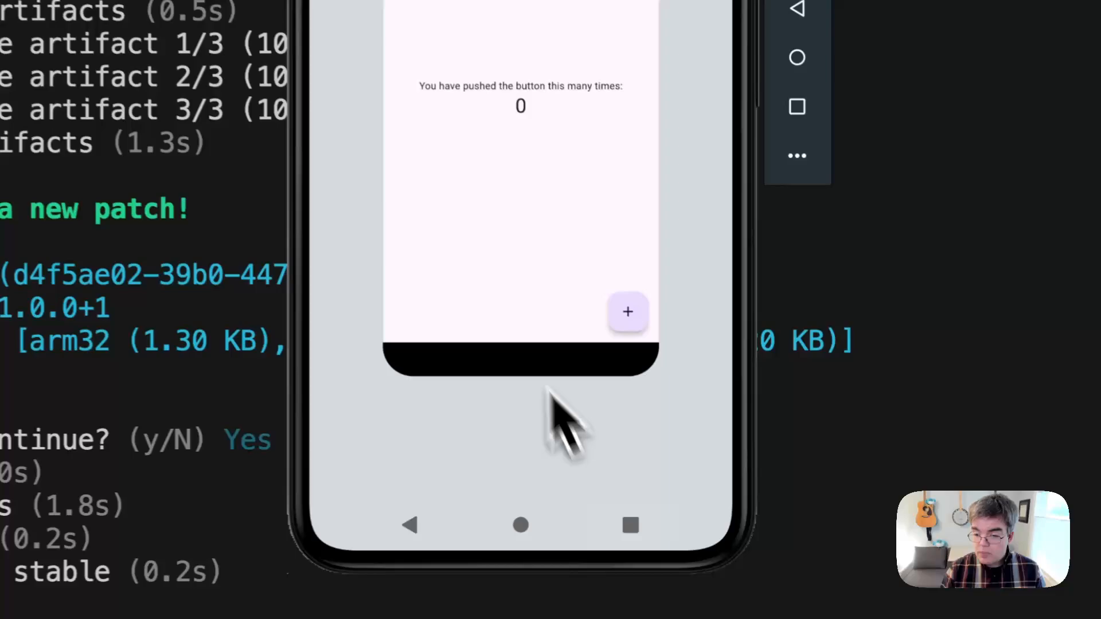
click(822, 510)
drag(537, 345, 537, 129)
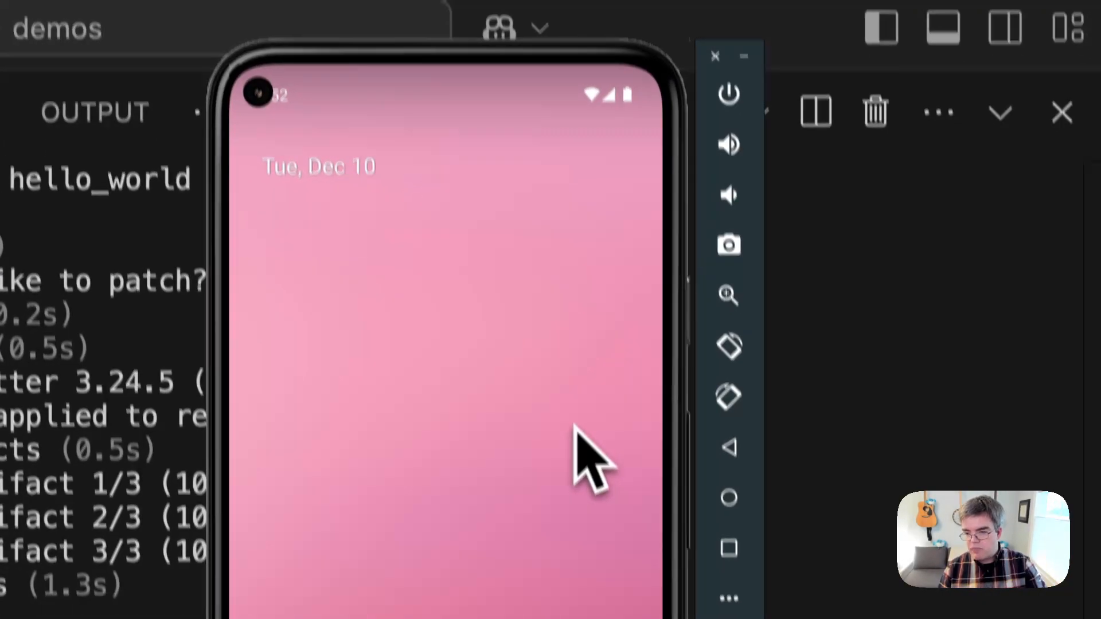
drag(593, 448, 507, 275)
Launch hello_world, now 'Hello Shorebird' in yellow, and tap to drive the counter negative.
click(606, 319)
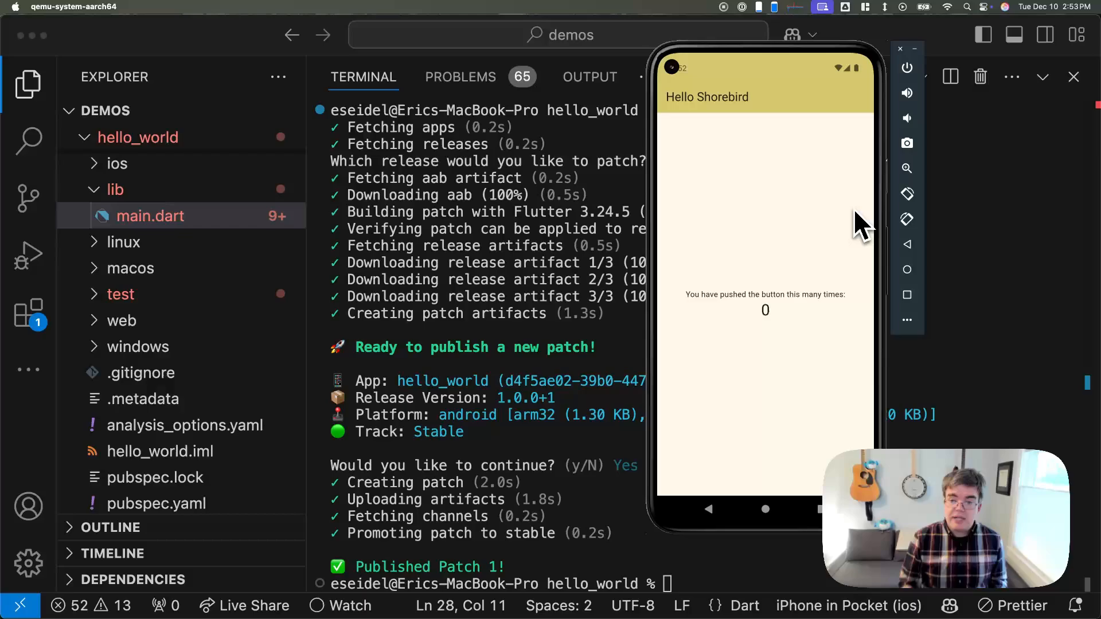
click(851, 473)
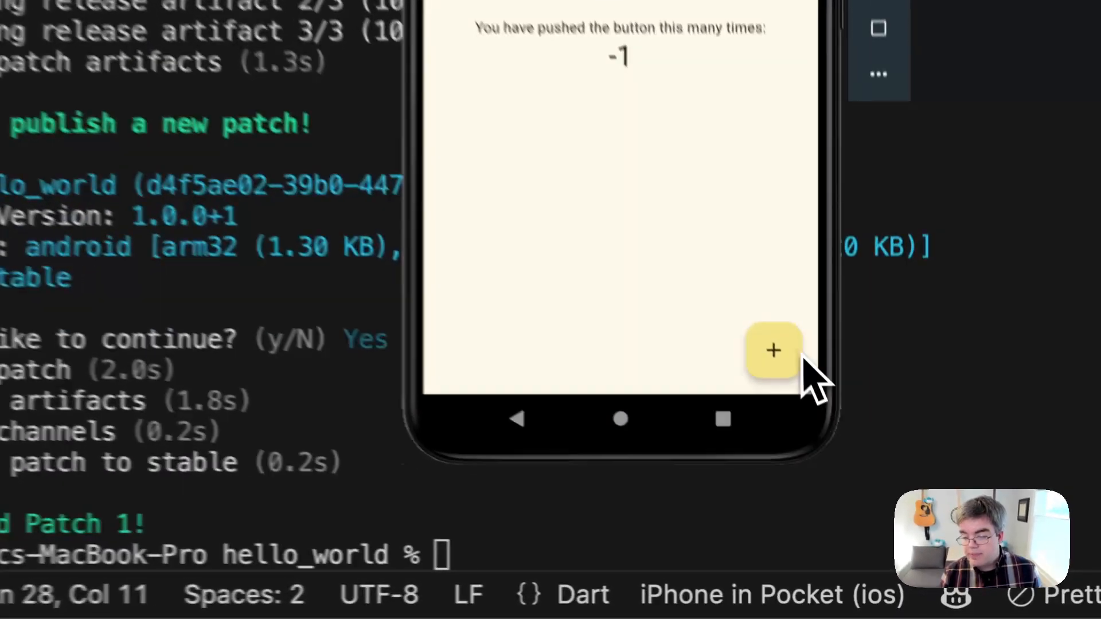
click(796, 354)
click(795, 355)
click(796, 355)
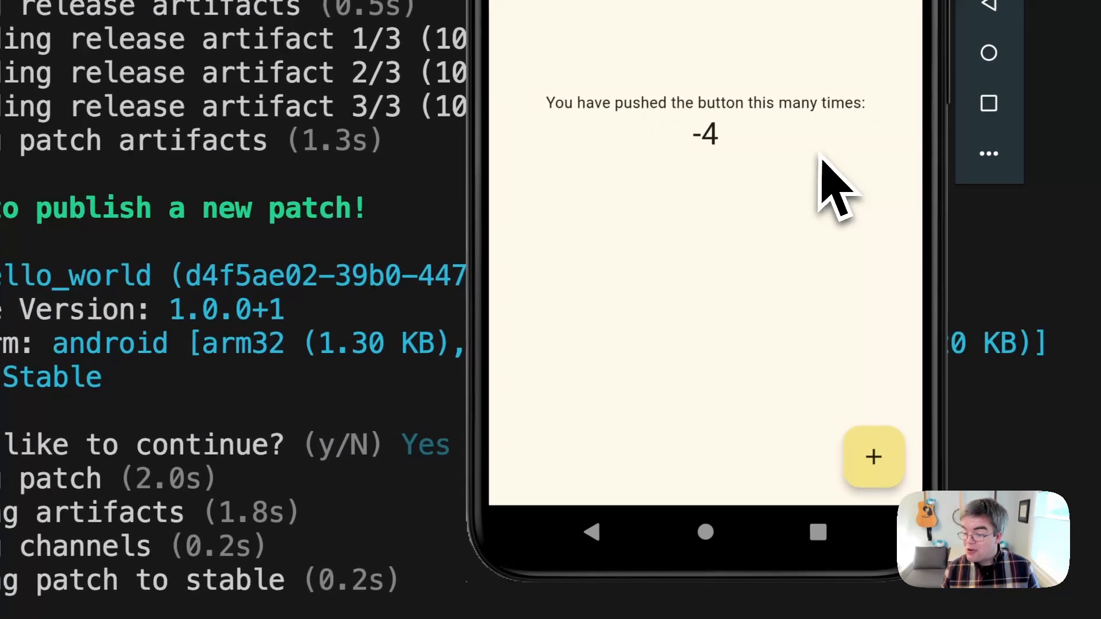